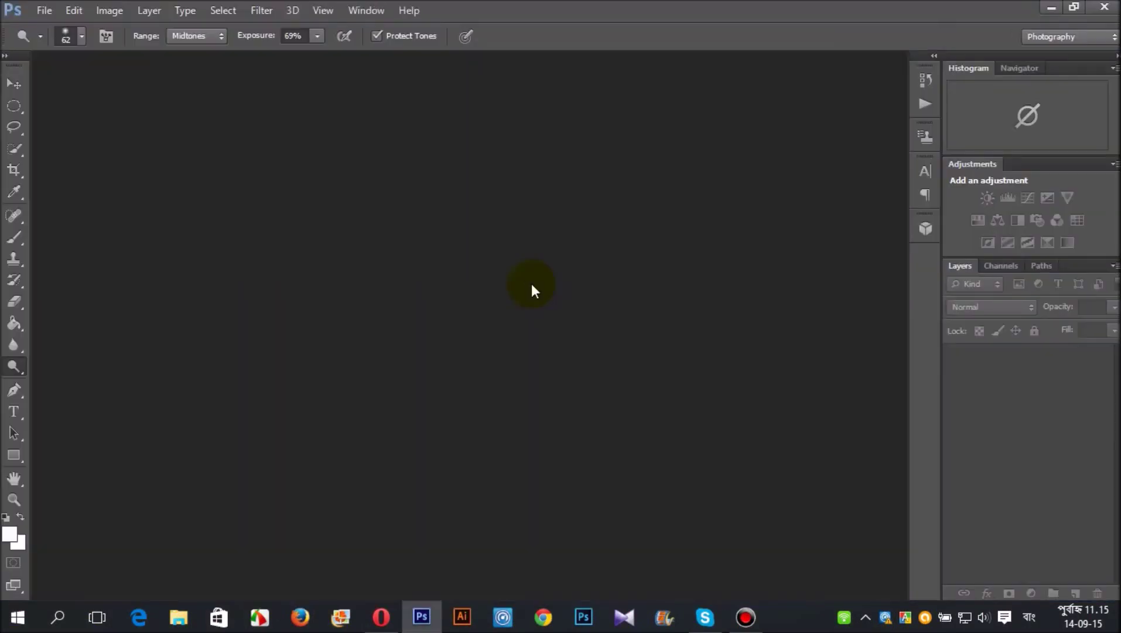
- Open the image krupnyj-plan-glaza-karie-glaza from the Desktop
{"action": "left_click", "coordinate": [14, 83]}
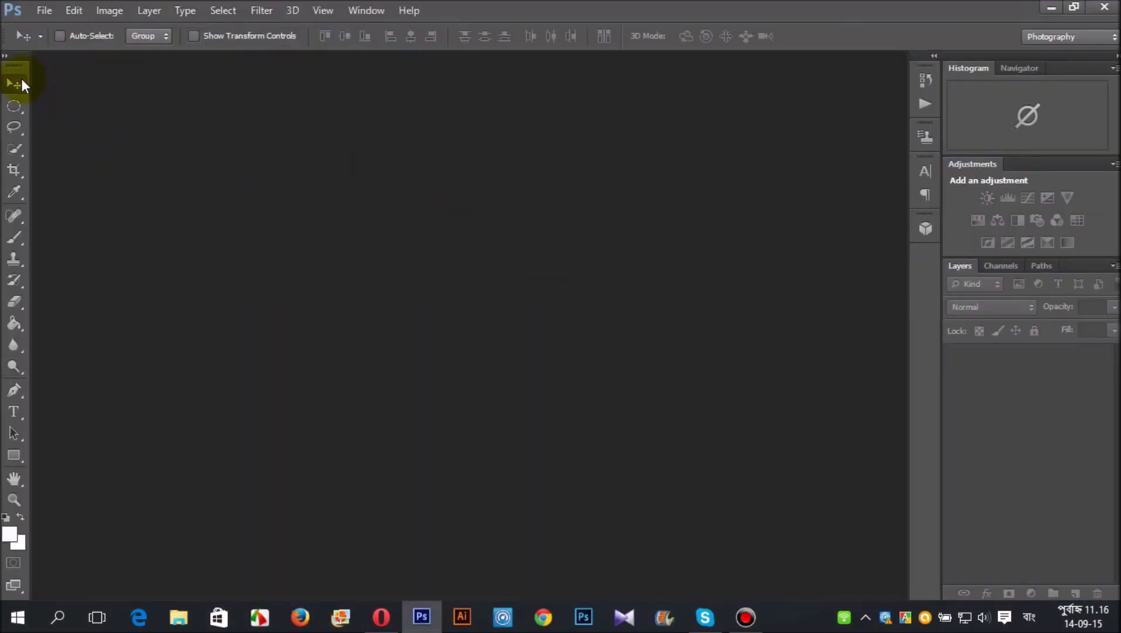
{"action": "left_click", "coordinate": [42, 11]}
{"action": "left_click", "coordinate": [54, 51]}
{"action": "scroll", "coordinate": [571, 243], "scroll_direction": "down", "scroll_amount": 3}
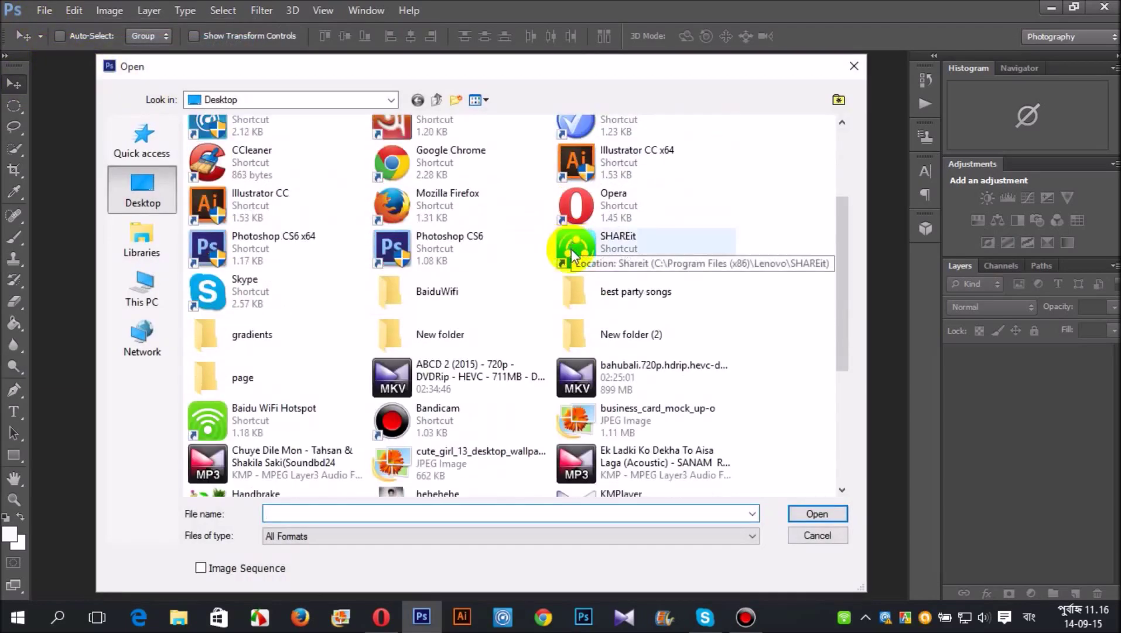
{"action": "scroll", "coordinate": [571, 249], "scroll_direction": "down", "scroll_amount": 1}
{"action": "scroll", "coordinate": [650, 294], "scroll_direction": "down", "scroll_amount": 1}
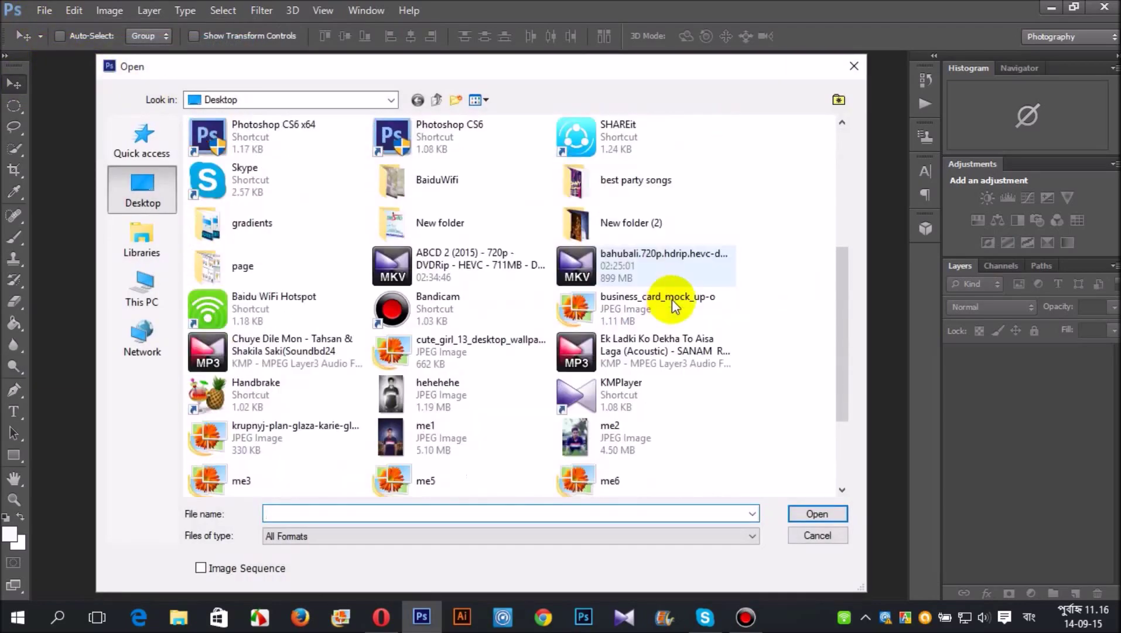
{"action": "scroll", "coordinate": [747, 343], "scroll_direction": "down", "scroll_amount": 2}
{"action": "scroll", "coordinate": [746, 342], "scroll_direction": "down", "scroll_amount": 1}
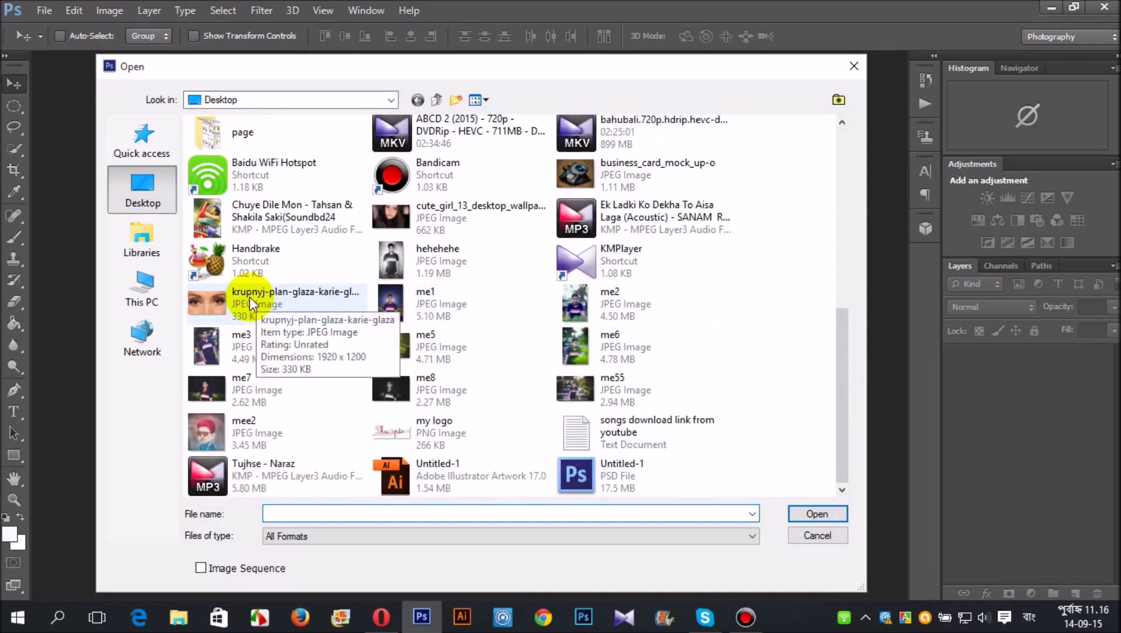
{"action": "left_click", "coordinate": [249, 296]}
{"action": "left_click", "coordinate": [836, 519]}
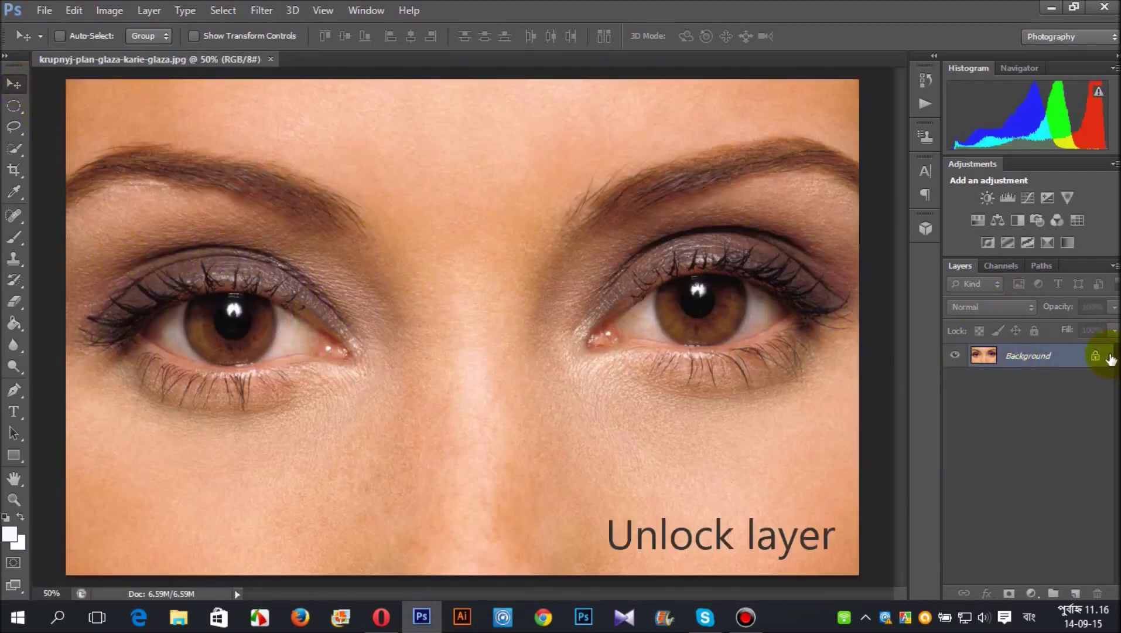
- Unlock the Background layer and add a new empty layer above it
{"action": "left_click_drag", "start_coordinate": [1095, 356], "coordinate": [1117, 554]}
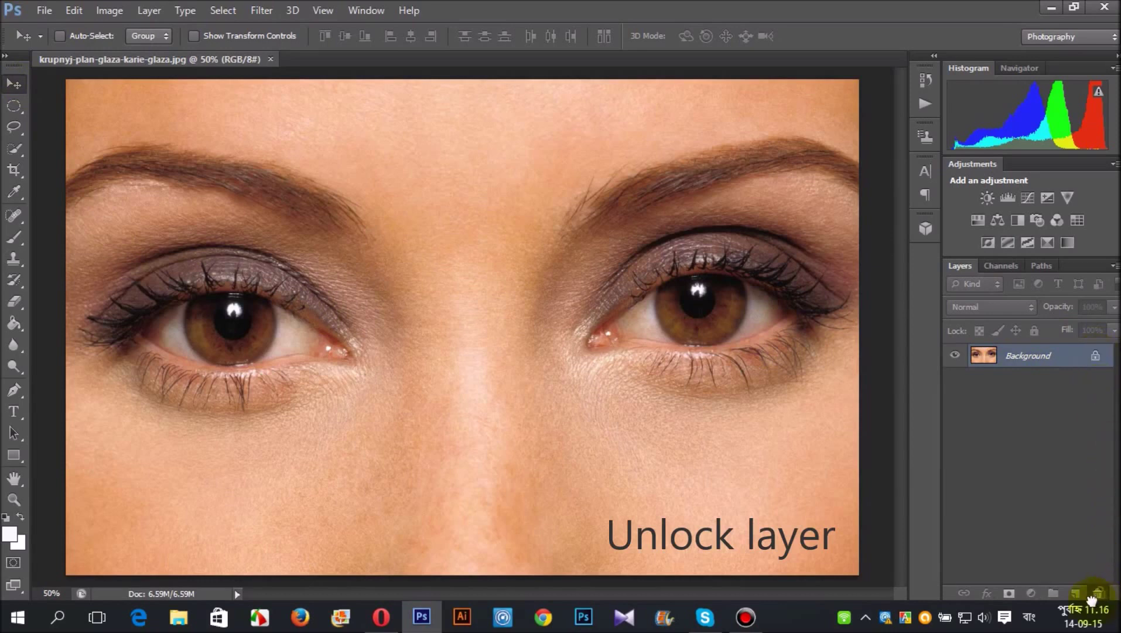
{"action": "left_click_drag", "start_coordinate": [1097, 596], "coordinate": [1097, 595]}
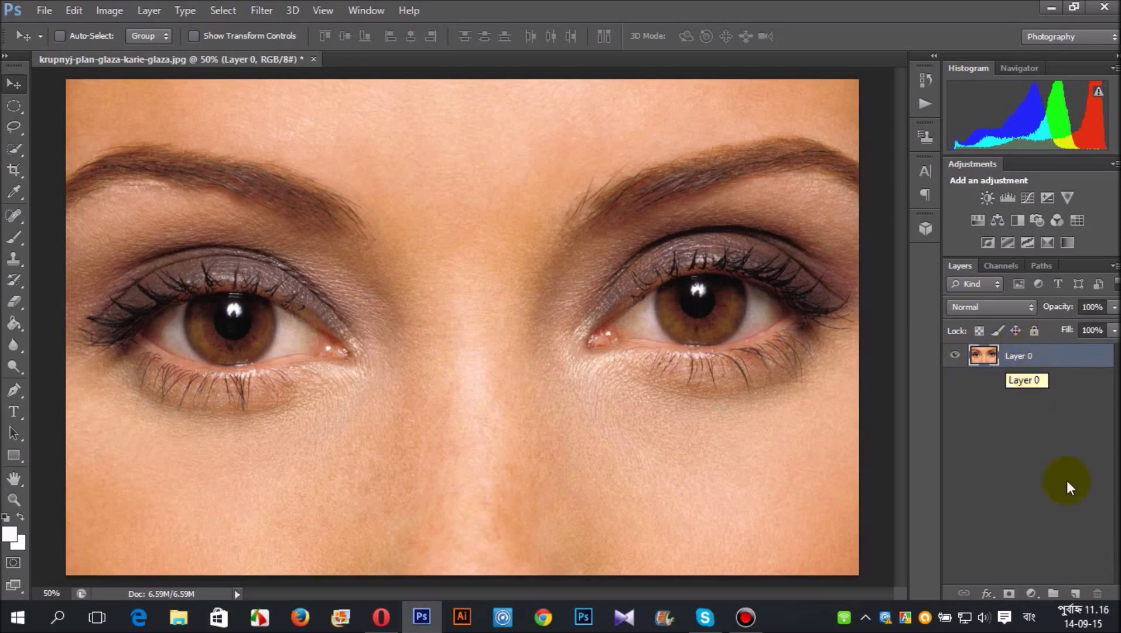
{"action": "left_click", "coordinate": [1076, 594]}
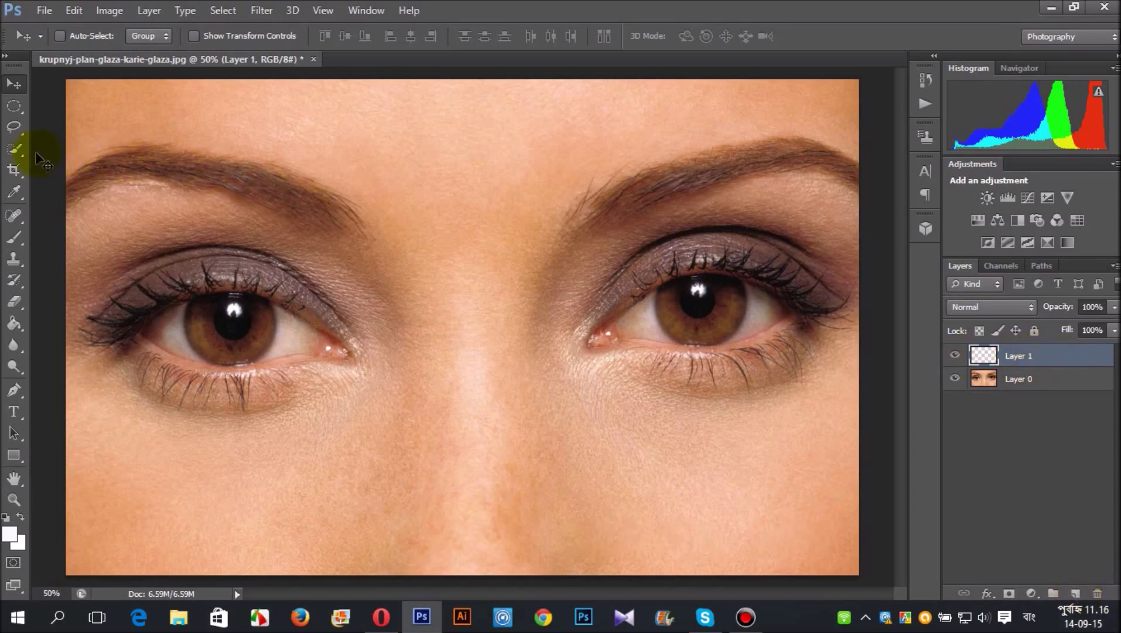
- Set the new layer's blend mode to Overlay and paint white over both irises with the Brush tool
{"action": "left_click", "coordinate": [22, 236]}
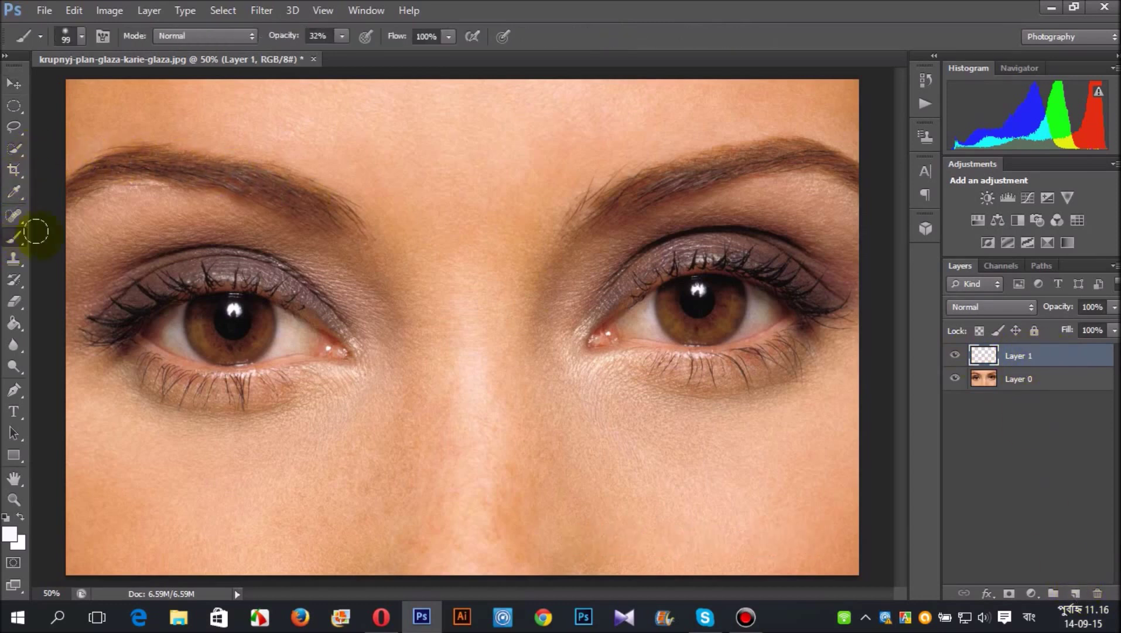
{"action": "left_click", "coordinate": [963, 305]}
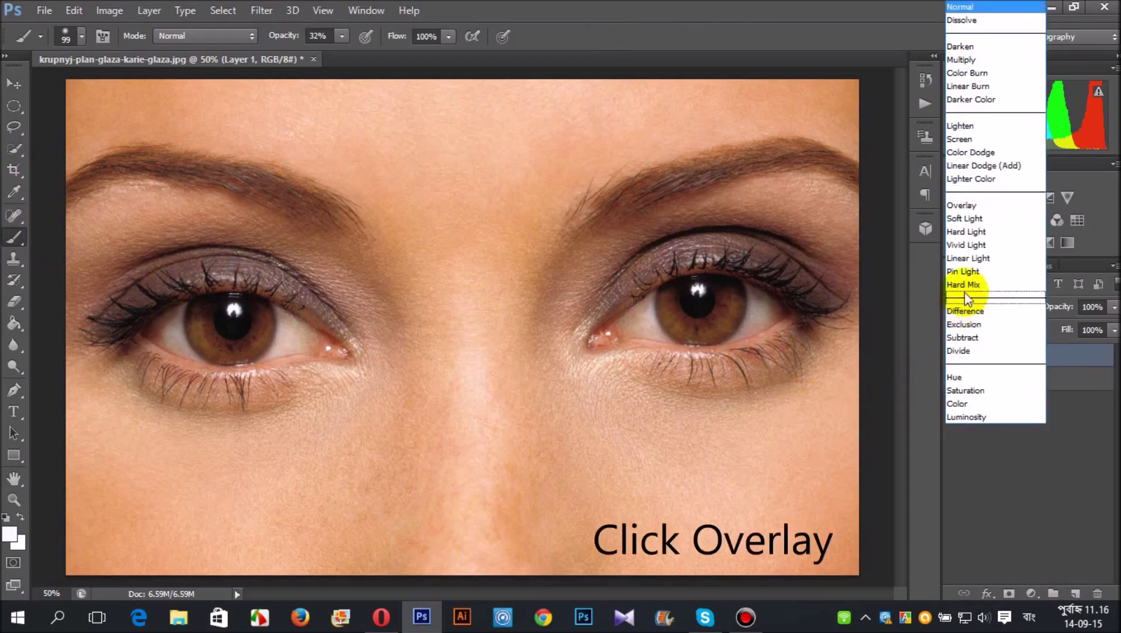
{"action": "left_click", "coordinate": [962, 207]}
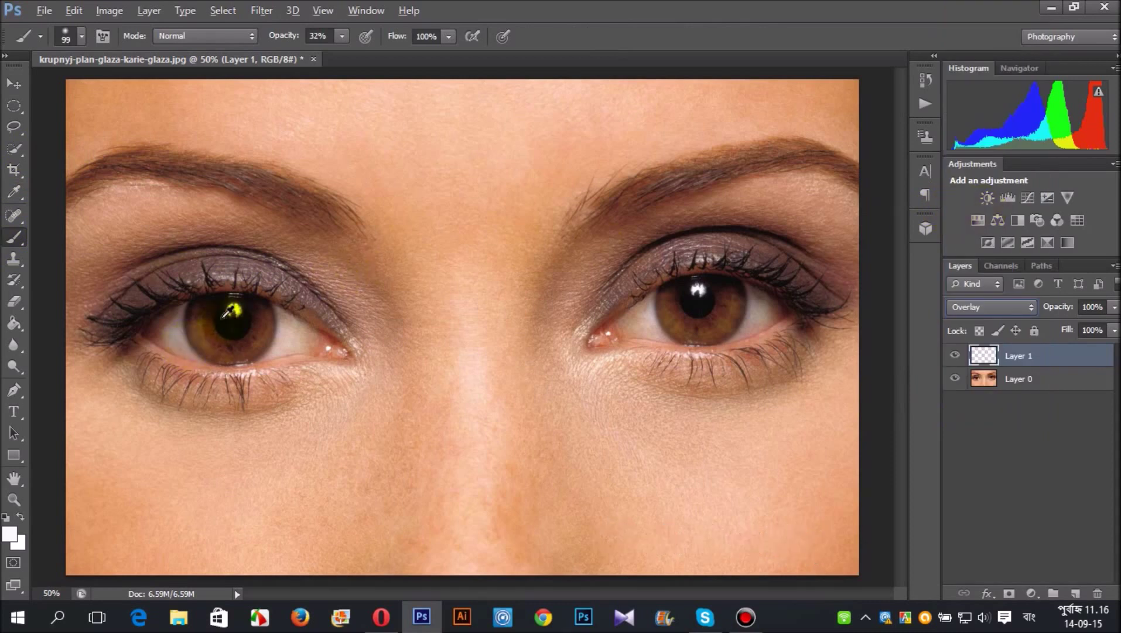
{"action": "mouse_move", "coordinate": [198, 315]}
{"action": "left_mouse_down"}
{"action": "mouse_move", "coordinate": [224, 343]}
{"action": "mouse_move", "coordinate": [259, 317]}
{"action": "mouse_move", "coordinate": [238, 336]}
{"action": "mouse_move", "coordinate": [203, 311]}
{"action": "mouse_move", "coordinate": [211, 343]}
{"action": "mouse_move", "coordinate": [238, 347]}
{"action": "mouse_move", "coordinate": [265, 313]}
{"action": "left_mouse_up"}
{"action": "mouse_move", "coordinate": [545, 313]}
{"action": "left_mouse_down"}
{"action": "mouse_move", "coordinate": [617, 308]}
{"action": "mouse_move", "coordinate": [666, 289]}
{"action": "mouse_move", "coordinate": [658, 299]}
{"action": "mouse_move", "coordinate": [672, 317]}
{"action": "mouse_move", "coordinate": [695, 326]}
{"action": "mouse_move", "coordinate": [725, 292]}
{"action": "left_mouse_up"}
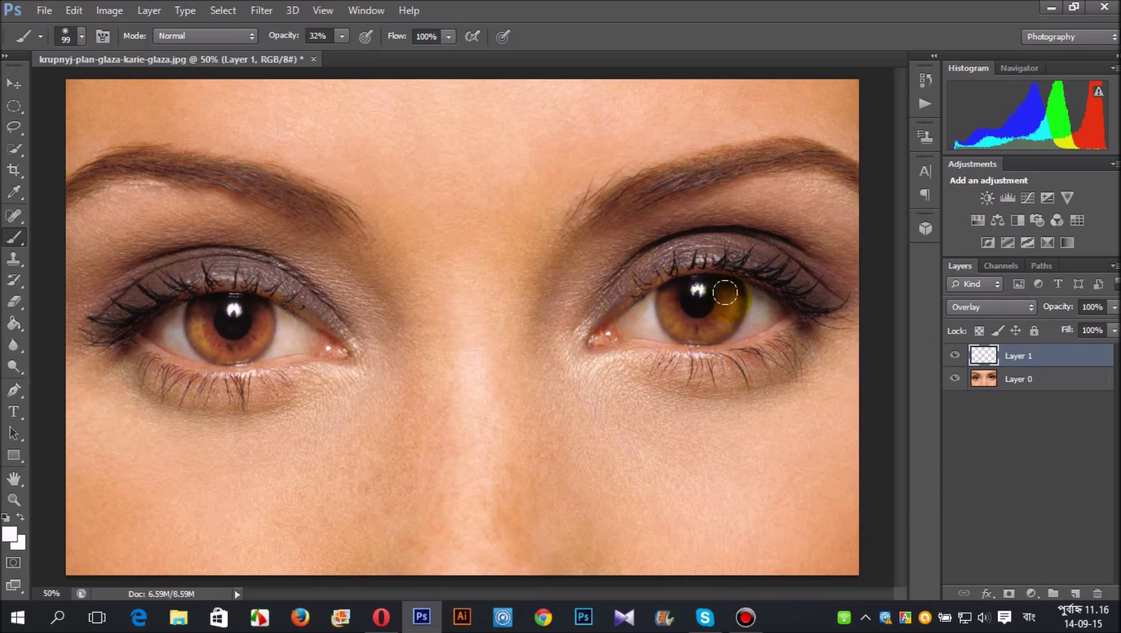
{"action": "key", "text": "ctrl+z"}
{"action": "left_click_drag", "start_coordinate": [653, 311], "coordinate": [662, 299]}
{"action": "key", "text": "ctrl+z"}
{"action": "scroll", "coordinate": [653, 358], "scroll_direction": "down", "scroll_amount": 1}
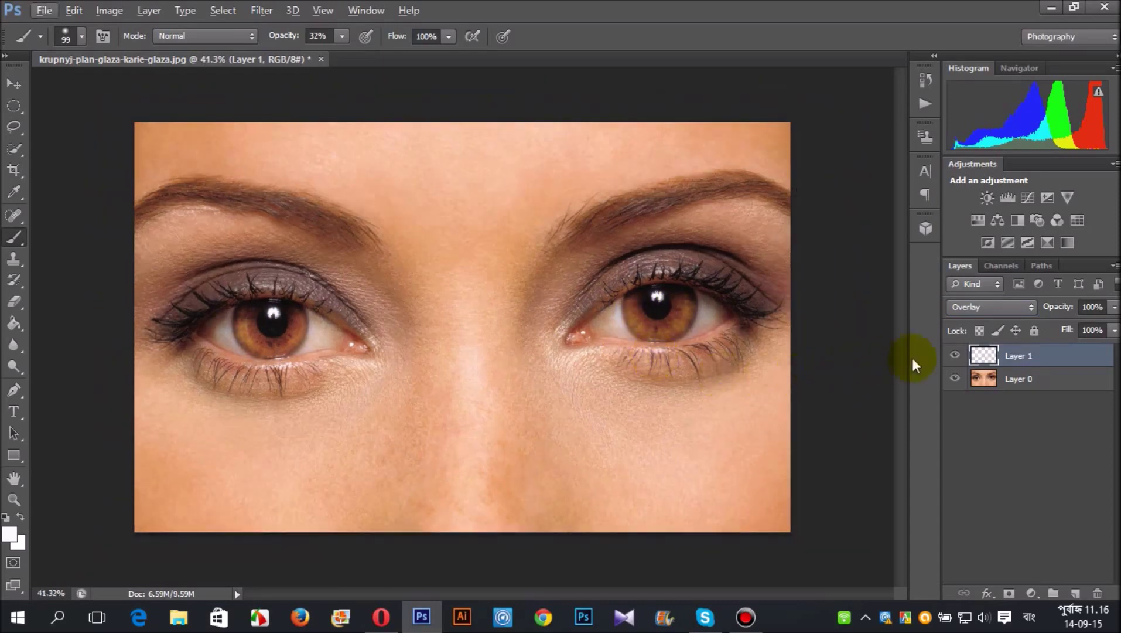
- Compare the irises with the painted Overlay layer hidden and shown
{"action": "left_click", "coordinate": [955, 355]}
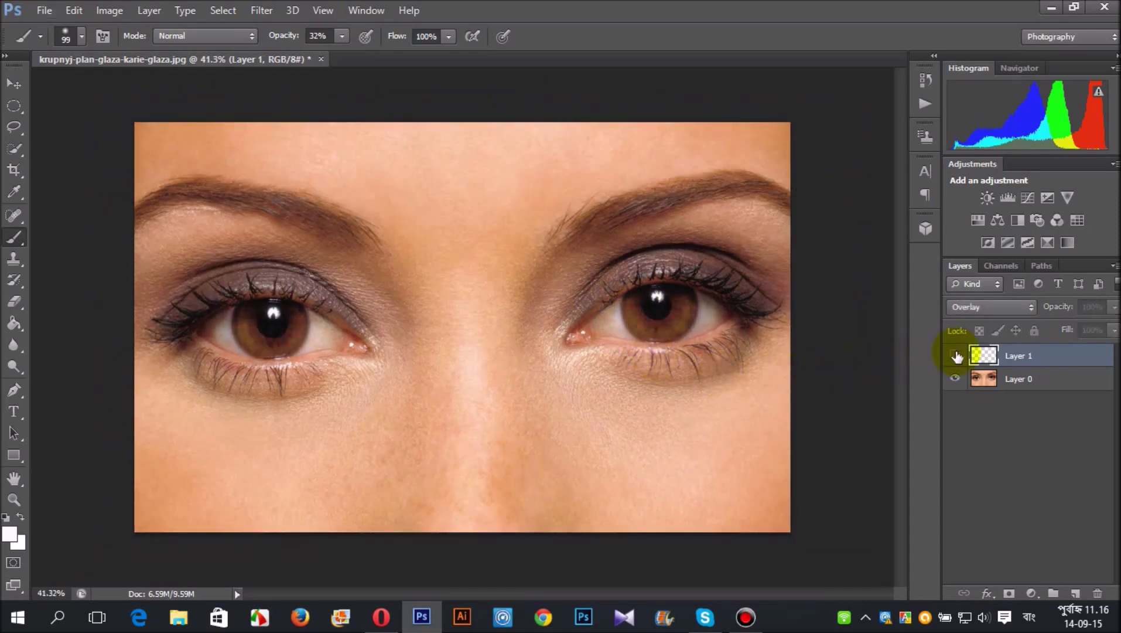
{"action": "left_click", "coordinate": [955, 355]}
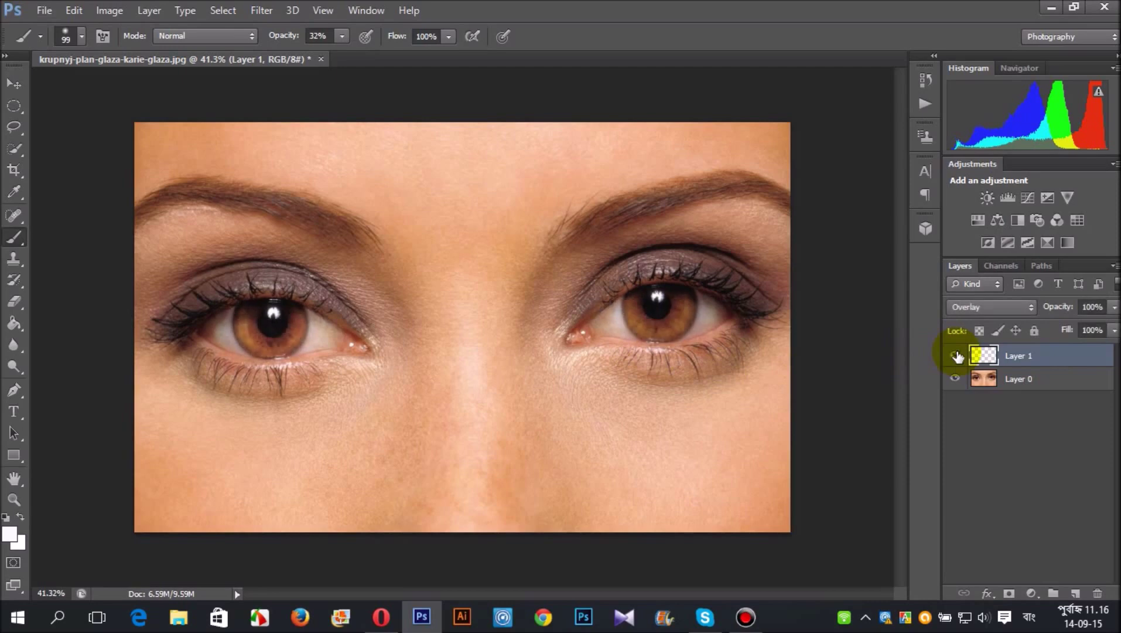
{"action": "right_click", "coordinate": [1013, 358]}
{"action": "left_click", "coordinate": [1072, 433]}
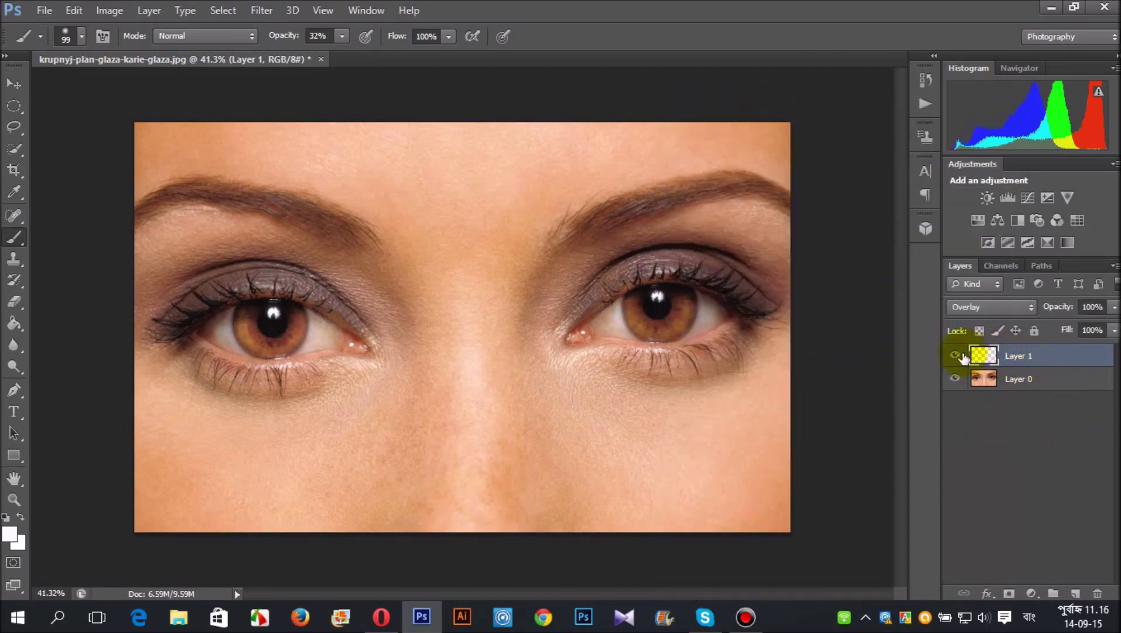
- Hide the painted Overlay layer and duplicate the photo layer, Layer 0
{"action": "left_click", "coordinate": [956, 357]}
{"action": "left_click", "coordinate": [1022, 380]}
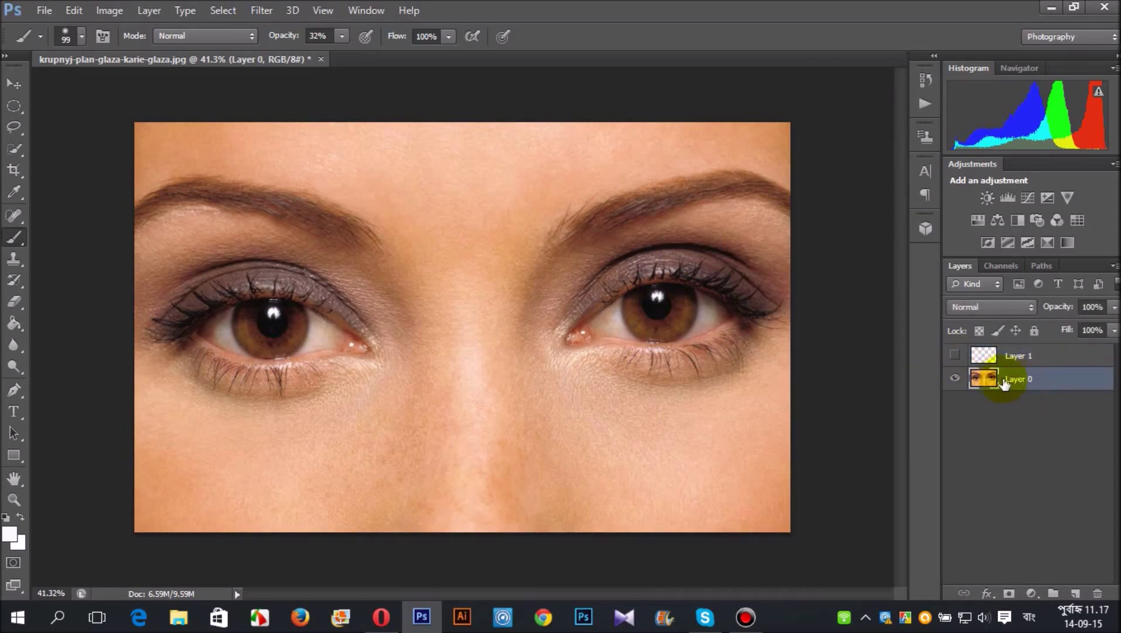
{"action": "key", "text": "ctrl+j"}
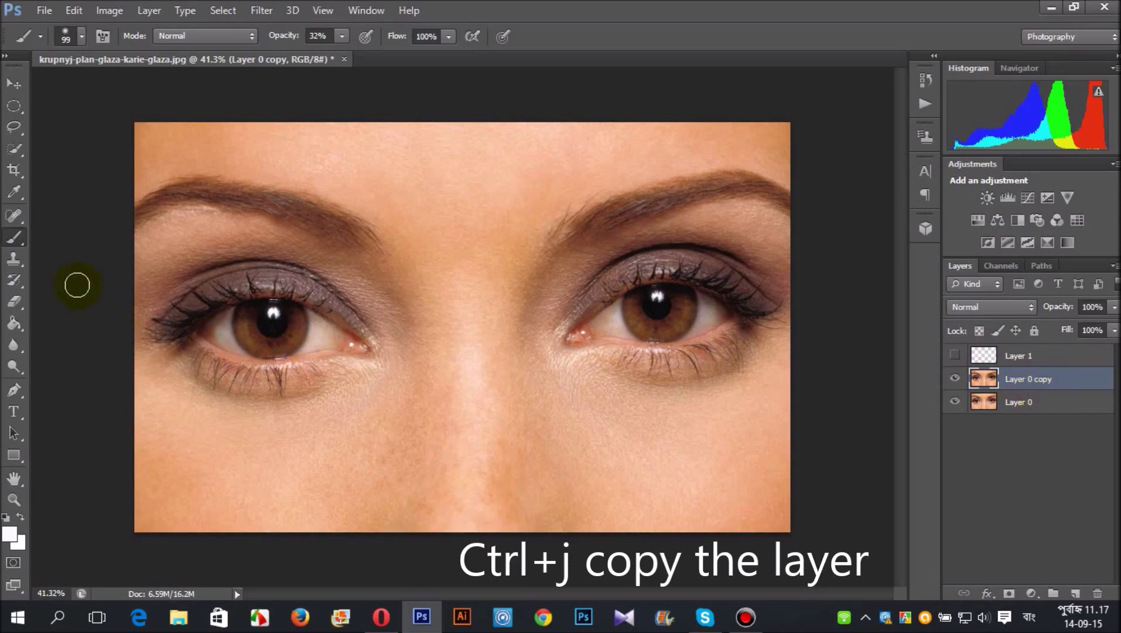
- Select the irises of both eyes on the duplicated photo layer with the Quick Selection tool
{"action": "left_click", "coordinate": [15, 150]}
{"action": "scroll", "coordinate": [268, 311], "scroll_direction": "up", "scroll_amount": 2}
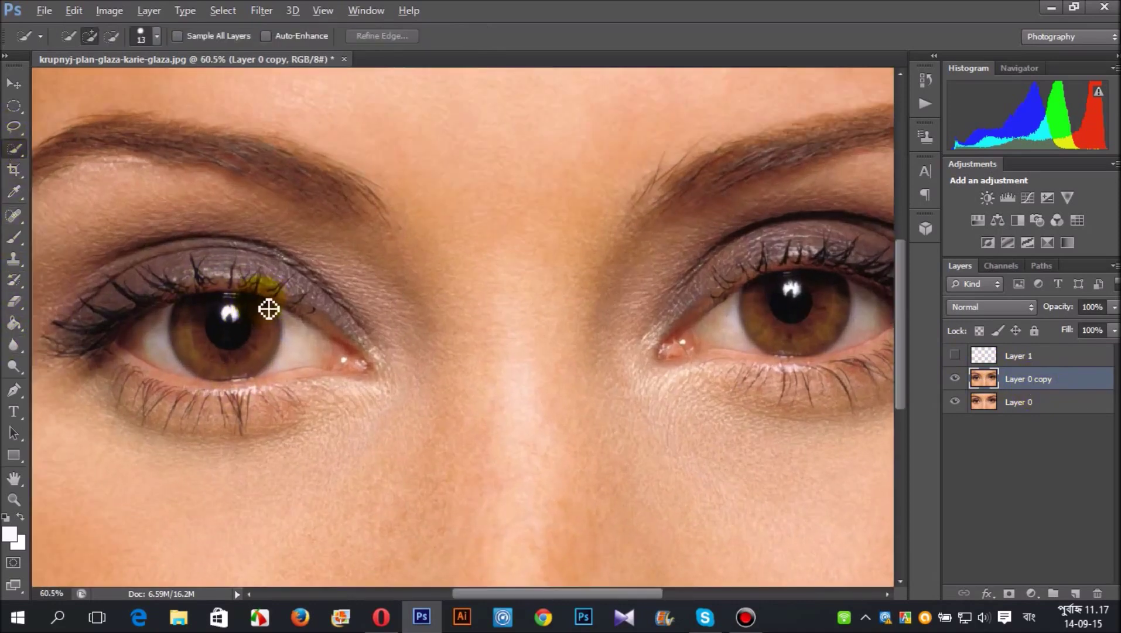
{"action": "left_click_drag", "start_coordinate": [226, 320], "coordinate": [250, 325]}
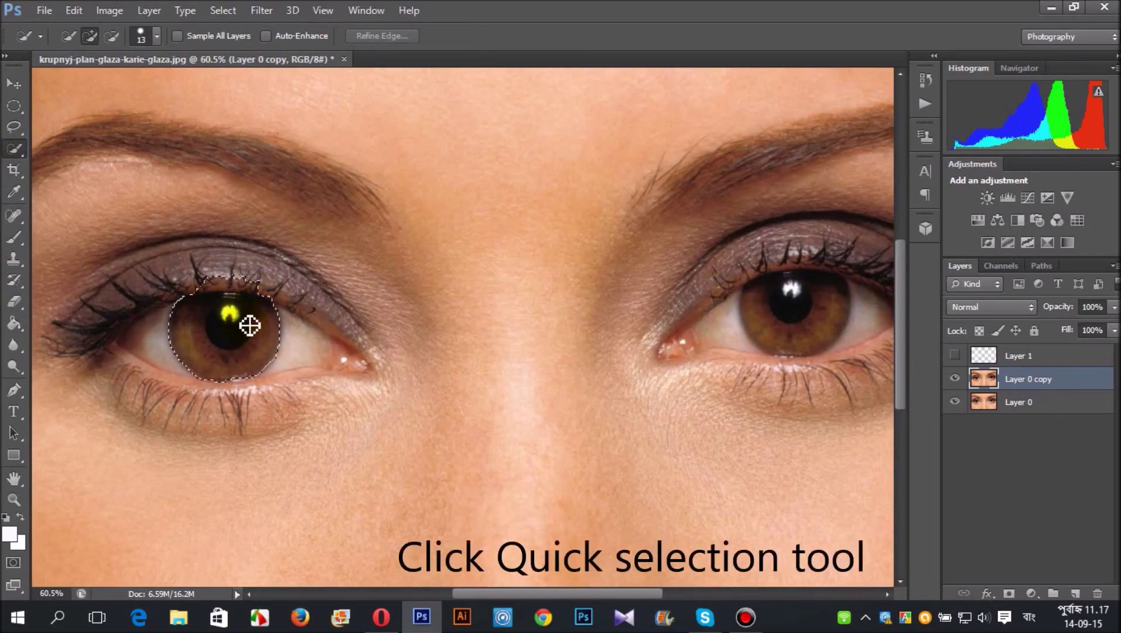
{"action": "mouse_move", "coordinate": [205, 296]}
{"action": "left_mouse_down"}
{"action": "mouse_move", "coordinate": [262, 297]}
{"action": "mouse_move", "coordinate": [225, 293]}
{"action": "mouse_move", "coordinate": [252, 295]}
{"action": "mouse_move", "coordinate": [244, 312]}
{"action": "left_mouse_up"}
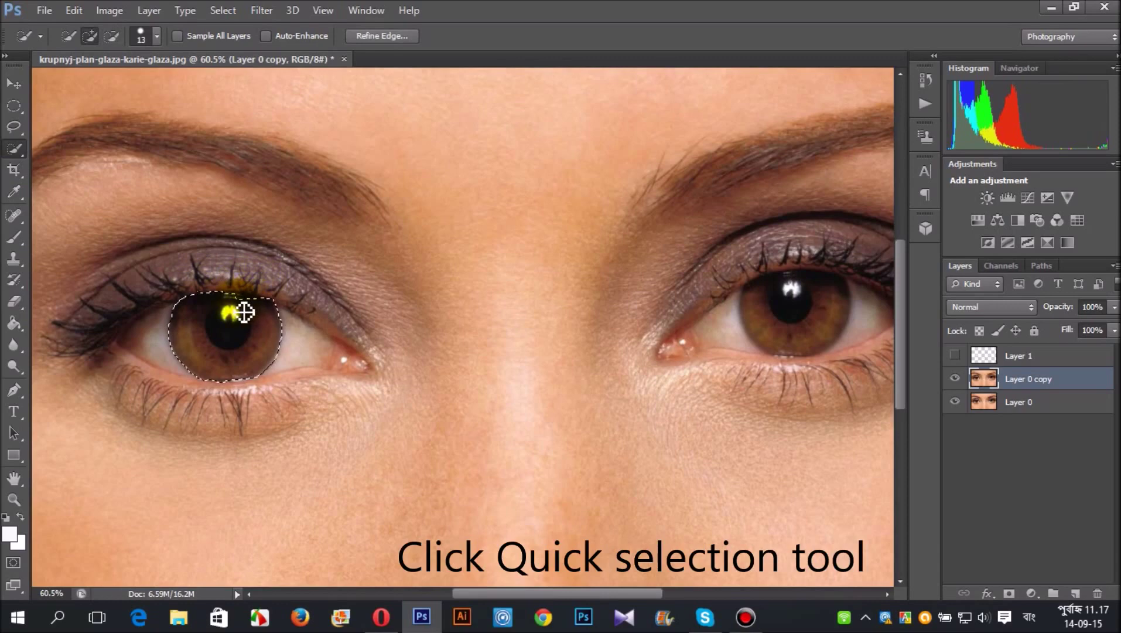
{"action": "scroll", "coordinate": [626, 370], "scroll_direction": "right", "scroll_amount": 5}
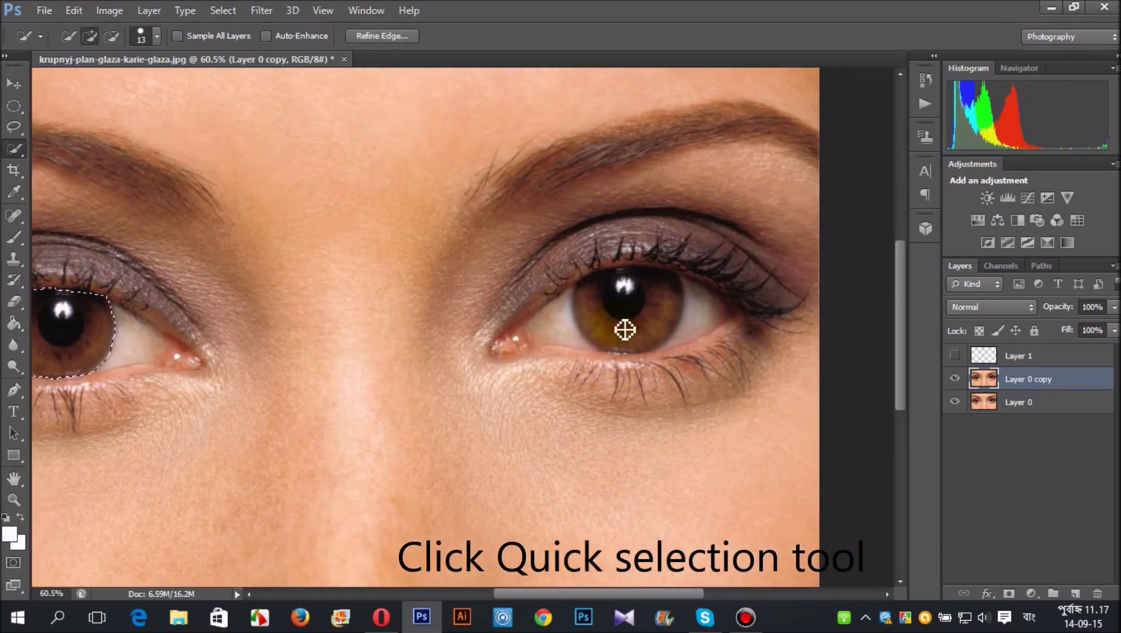
{"action": "mouse_move", "coordinate": [602, 289]}
{"action": "left_mouse_down"}
{"action": "mouse_move", "coordinate": [664, 298]}
{"action": "mouse_move", "coordinate": [641, 310]}
{"action": "left_mouse_up"}
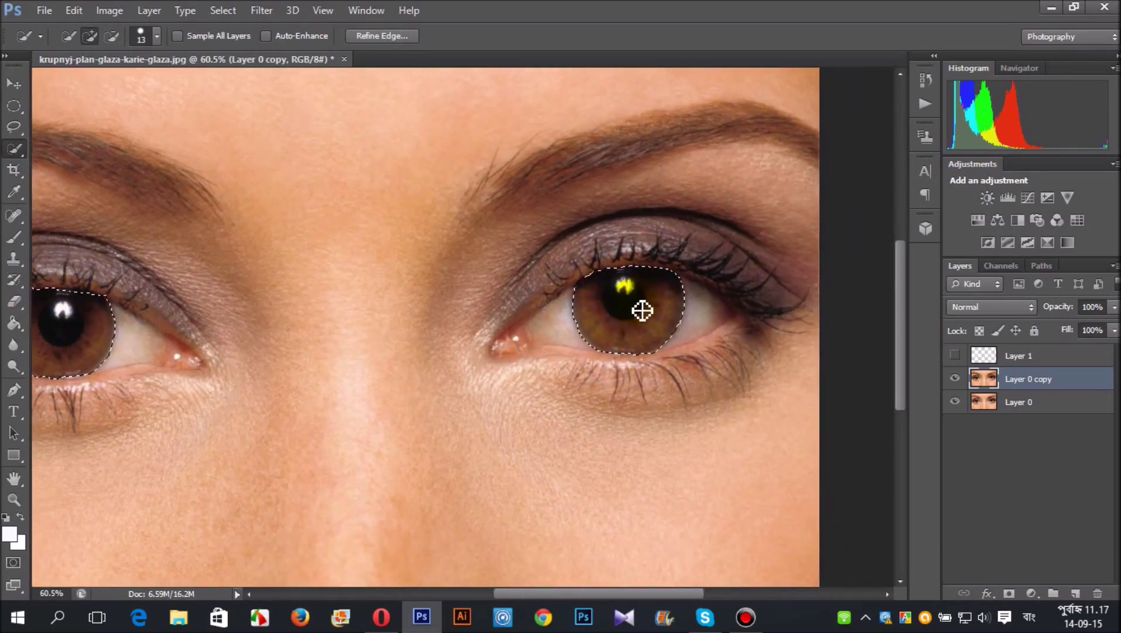
- Feather the selection of both irises by 5 pixels
{"action": "scroll", "coordinate": [643, 311], "scroll_direction": "down", "scroll_amount": 1}
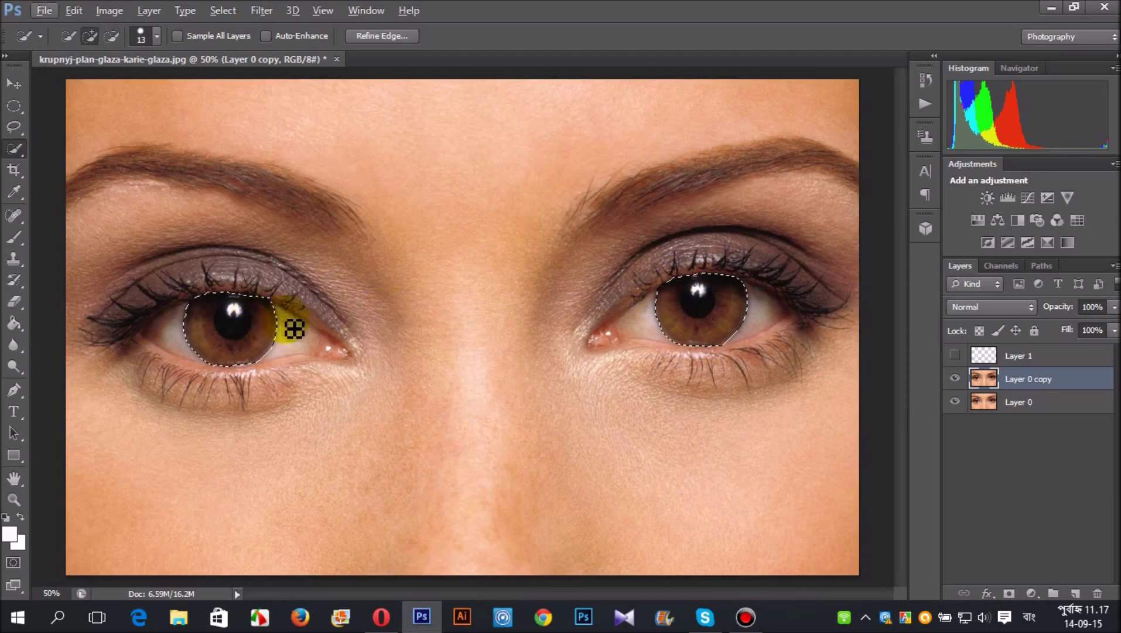
{"action": "right_click", "coordinate": [399, 326]}
{"action": "left_click", "coordinate": [460, 300]}
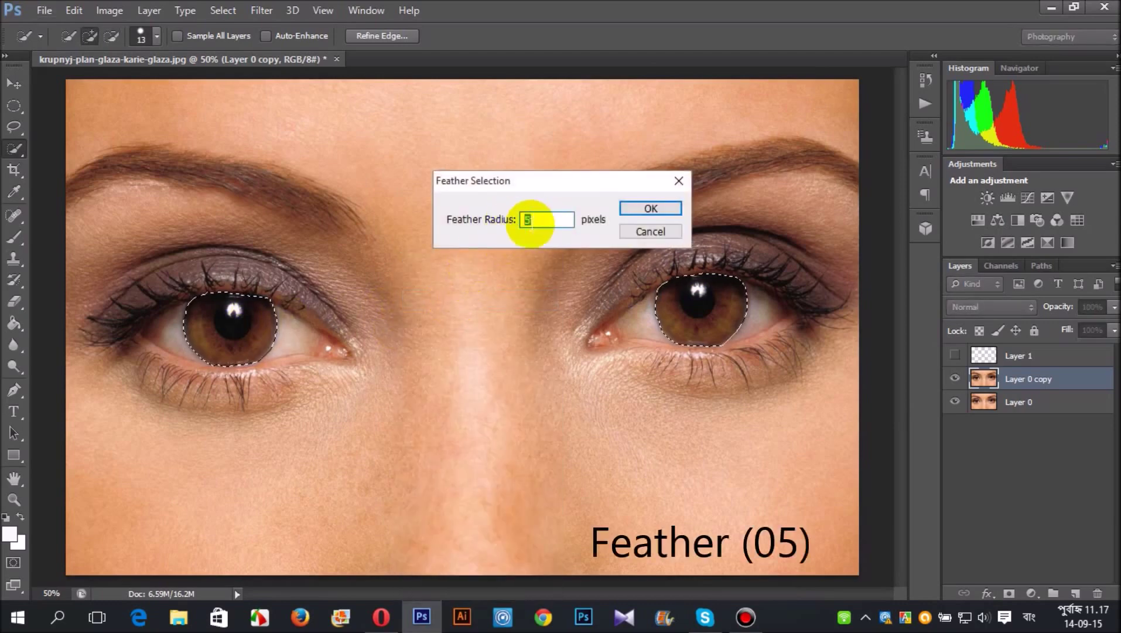
{"action": "left_click", "coordinate": [655, 210]}
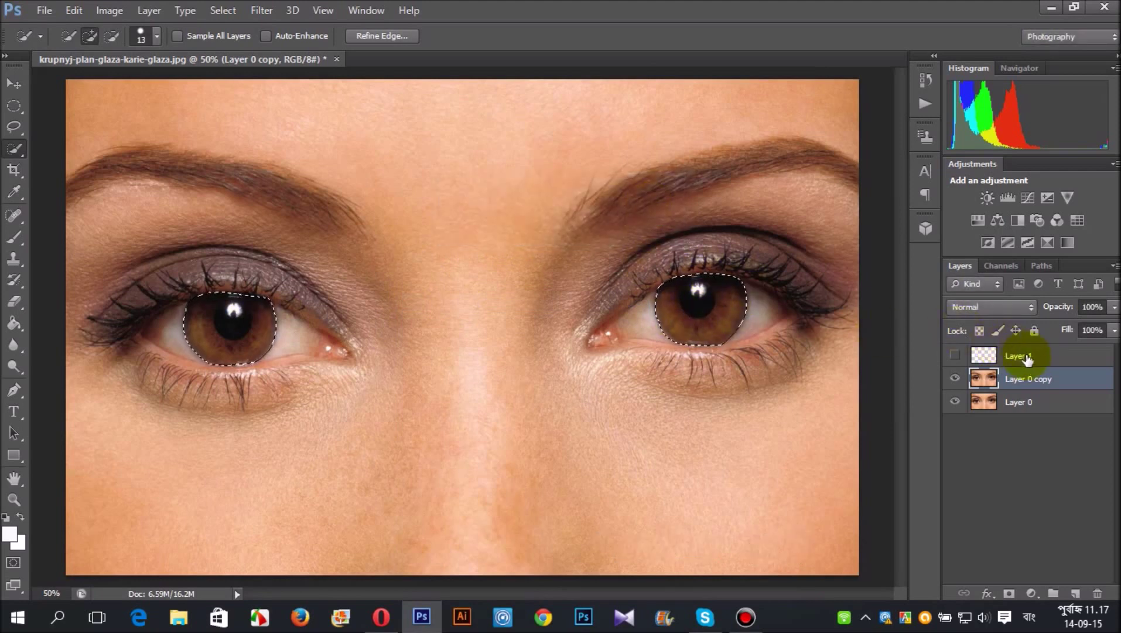
- Add a Black & White adjustment layer for the selected irises using the Green Filter preset
{"action": "left_click", "coordinate": [1033, 593]}
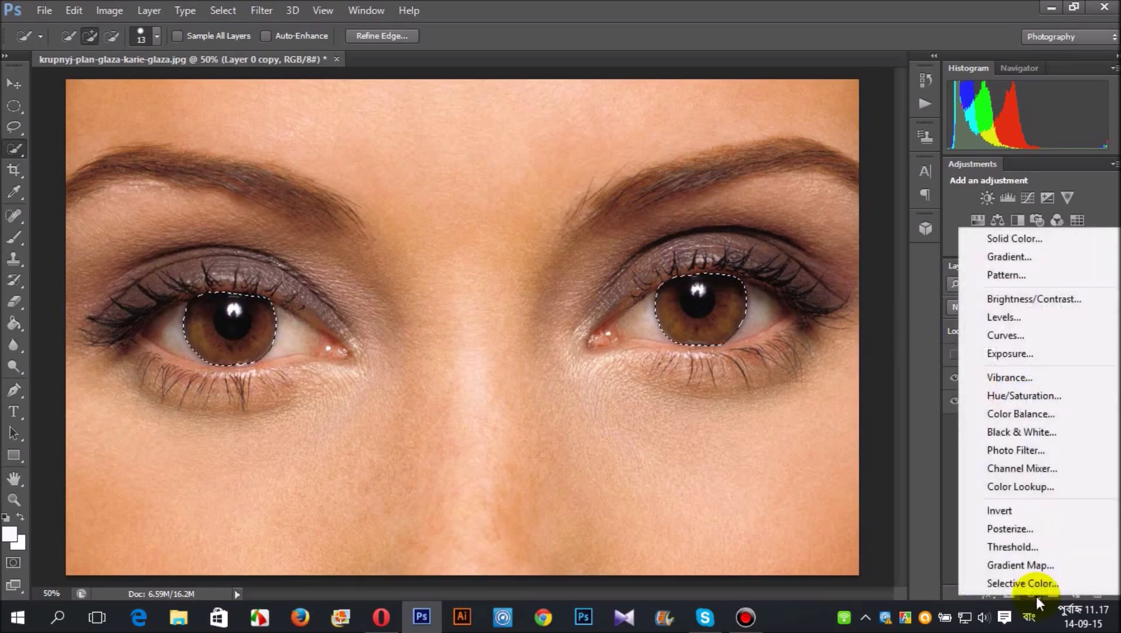
{"action": "left_click", "coordinate": [1033, 431]}
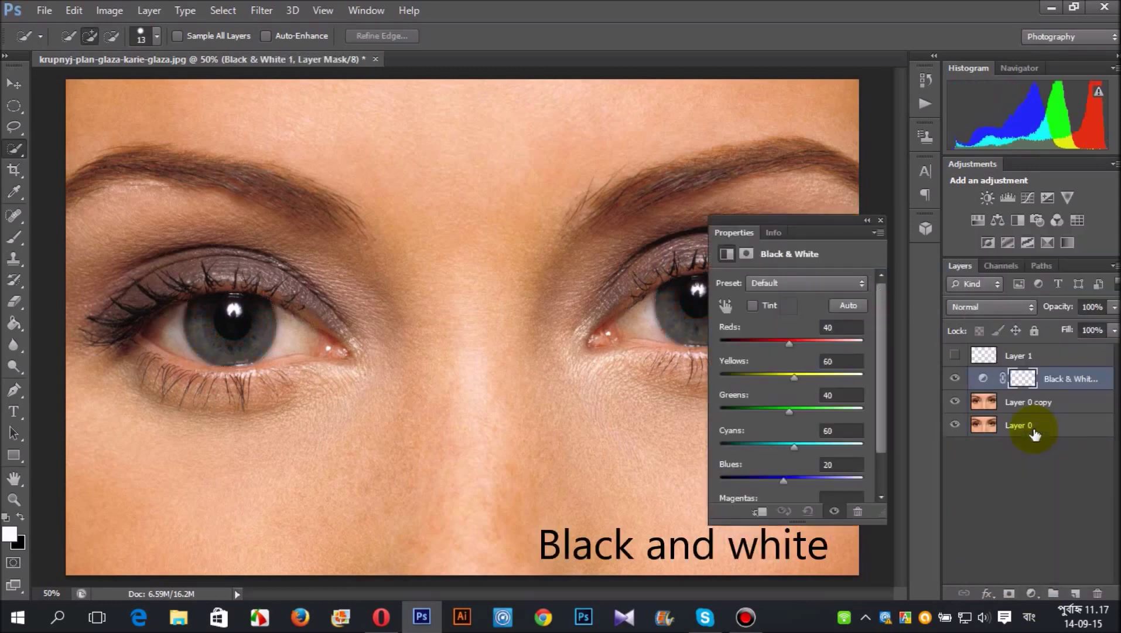
{"action": "left_click", "coordinate": [771, 283]}
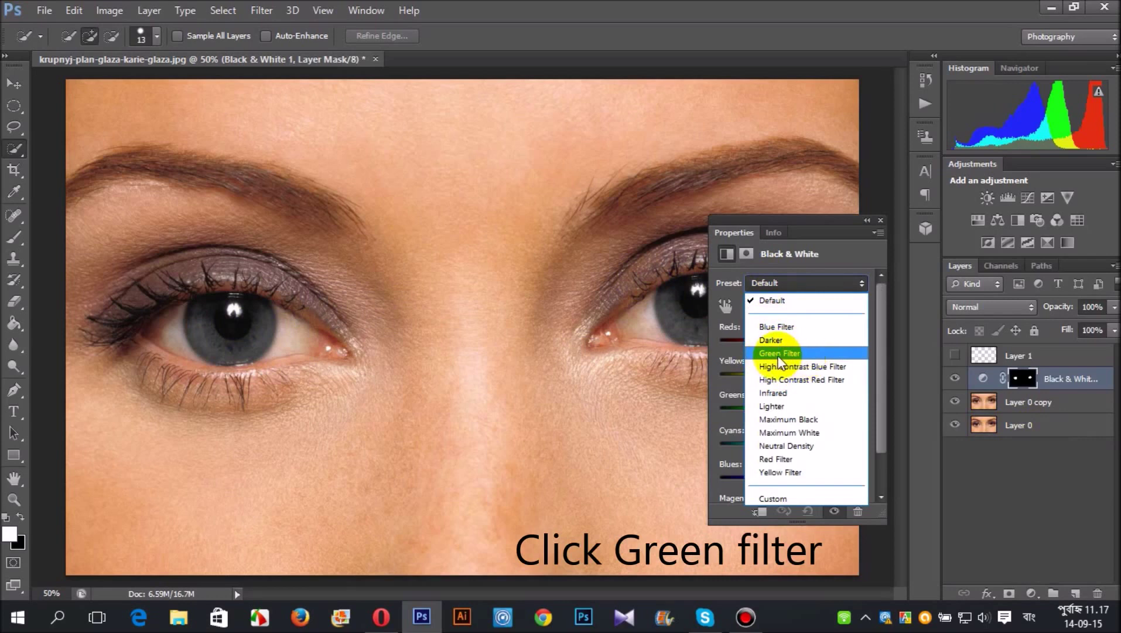
{"action": "left_click", "coordinate": [779, 355]}
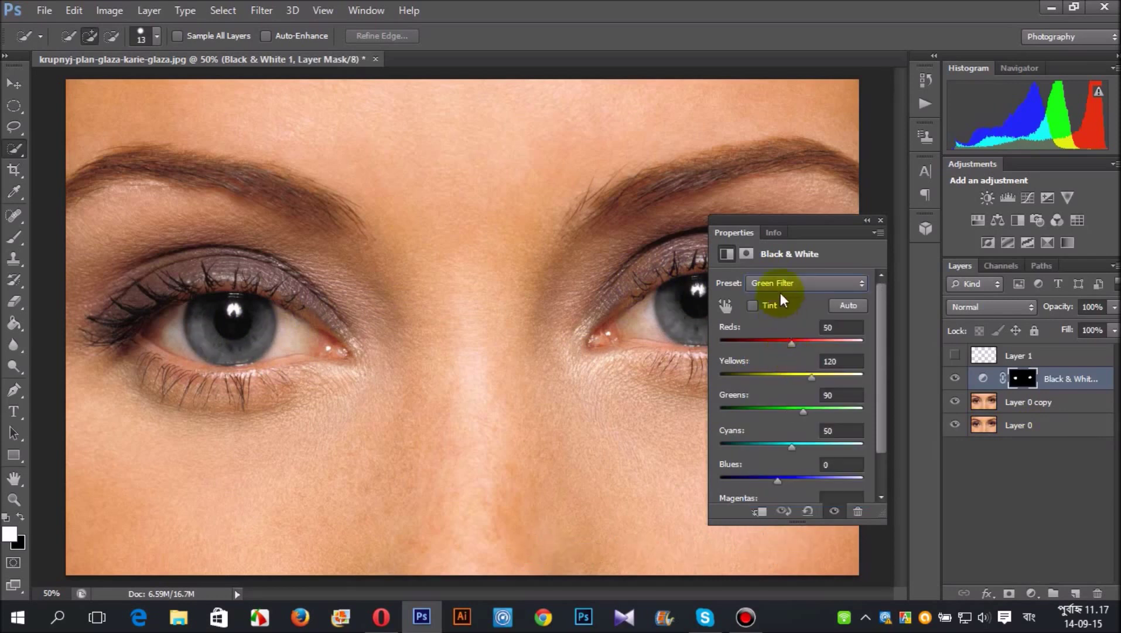
{"action": "left_click", "coordinate": [881, 221]}
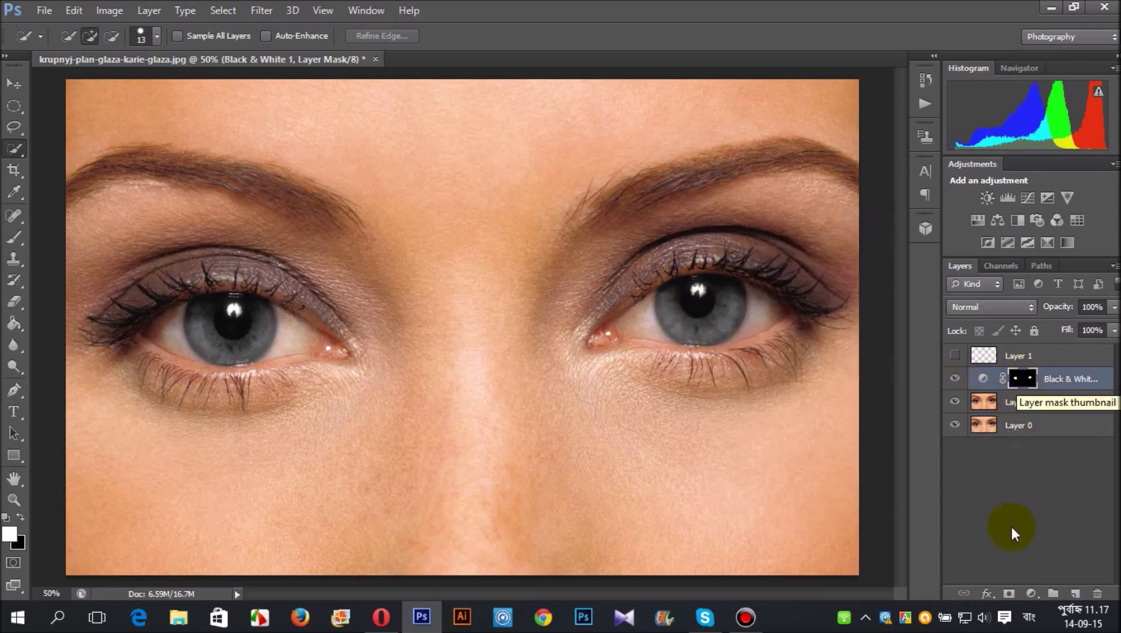
- Add a Solid Color fill layer in bright blue, hex 00a8ff, above the Black & White adjustment layer
{"action": "left_click", "coordinate": [1031, 592]}
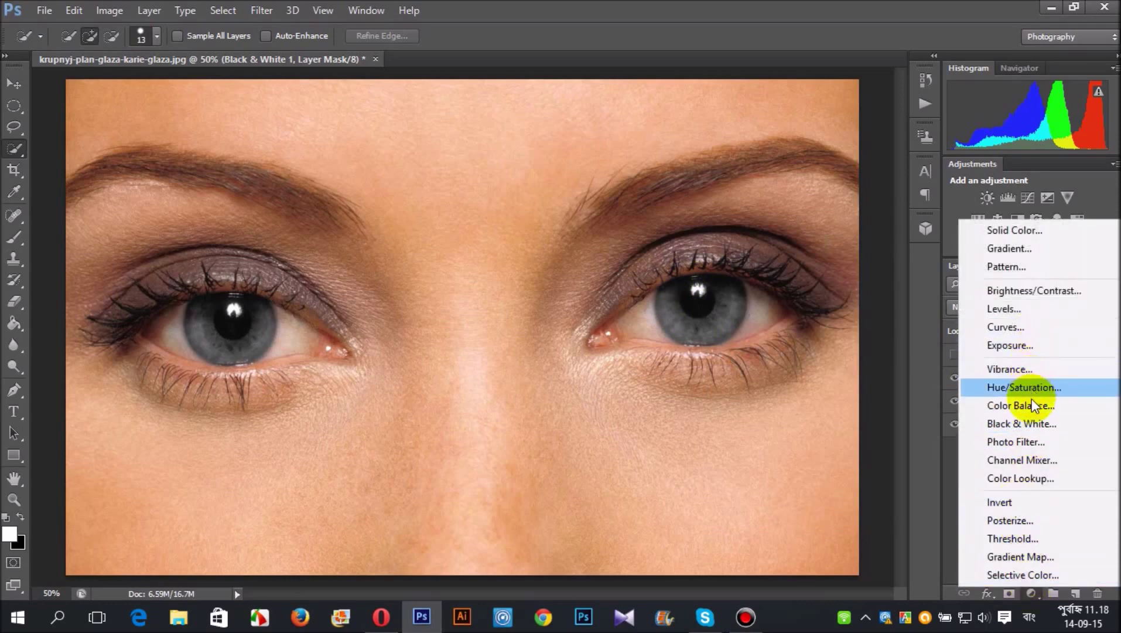
{"action": "left_click", "coordinate": [1011, 231]}
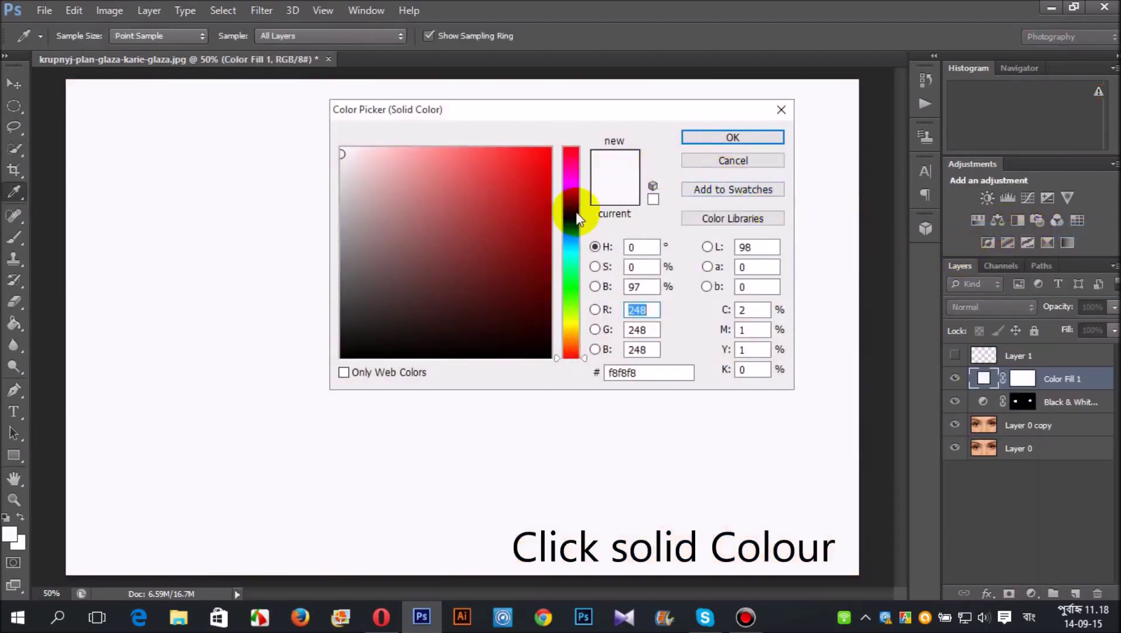
{"action": "left_click", "coordinate": [621, 372]}
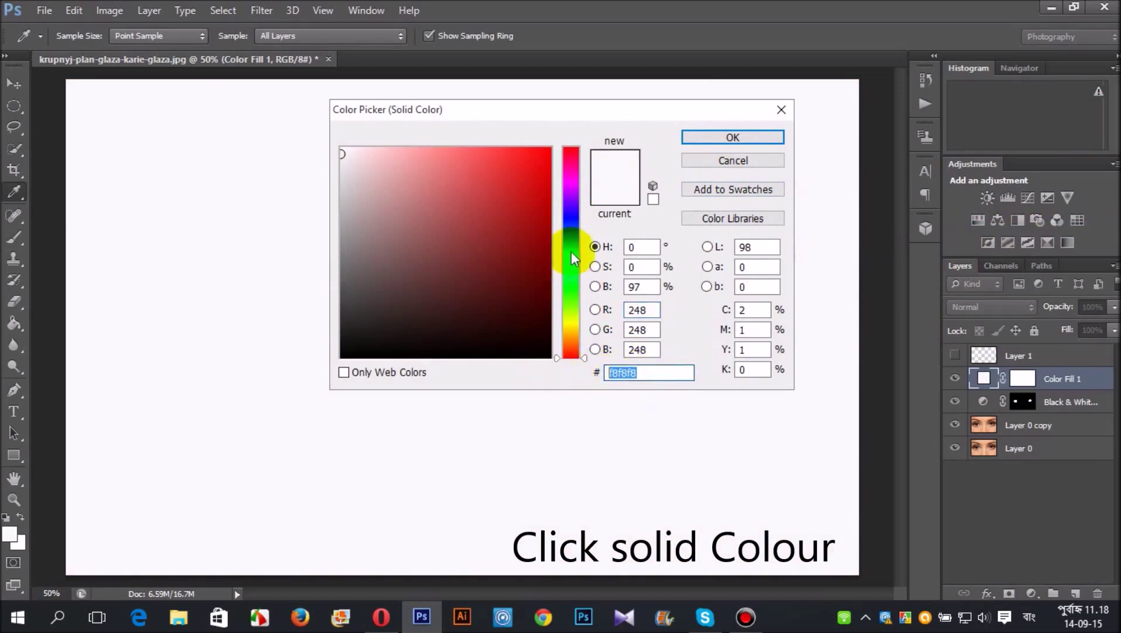
{"action": "left_click_drag", "start_coordinate": [574, 202], "coordinate": [575, 229]}
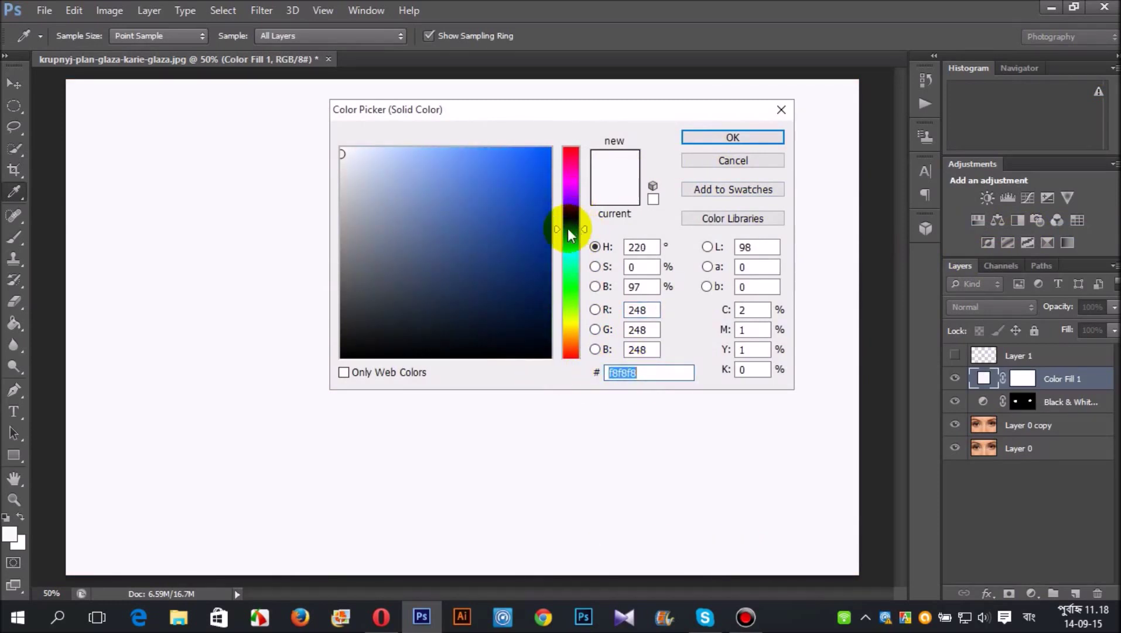
{"action": "left_click", "coordinate": [549, 149]}
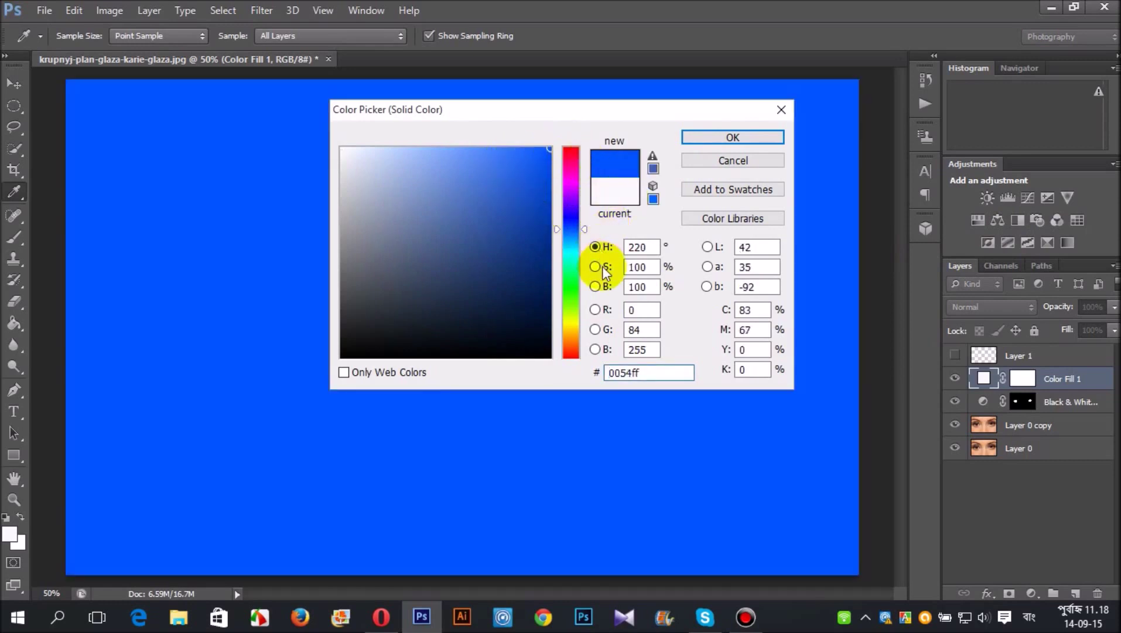
{"action": "left_click_drag", "start_coordinate": [584, 228], "coordinate": [586, 242]}
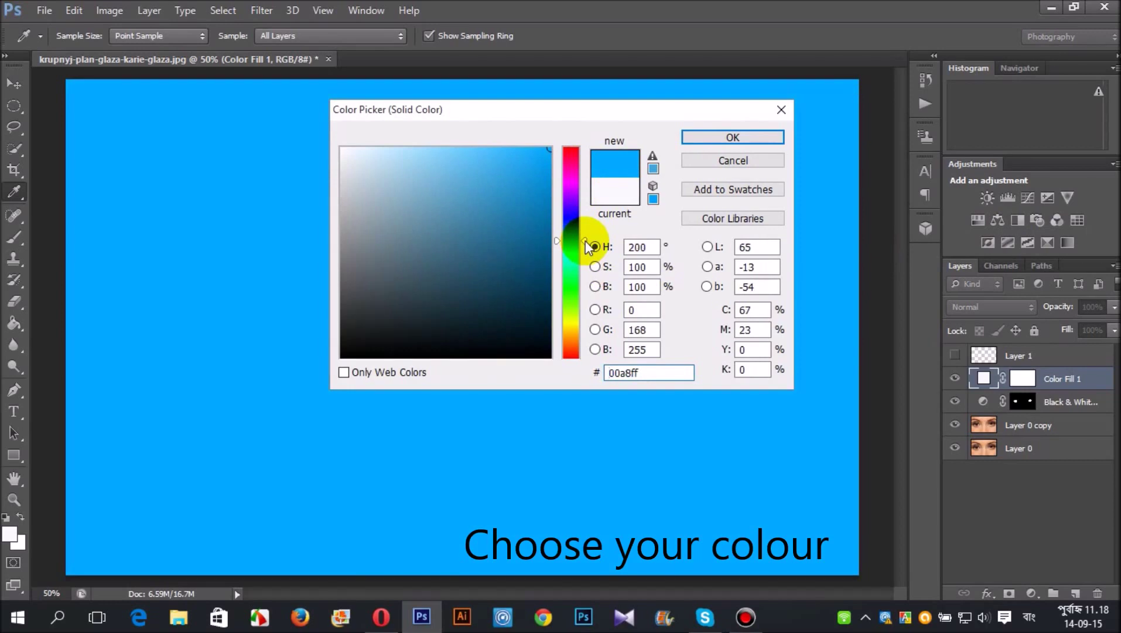
{"action": "left_click", "coordinate": [729, 136]}
{"action": "key", "text": "w"}
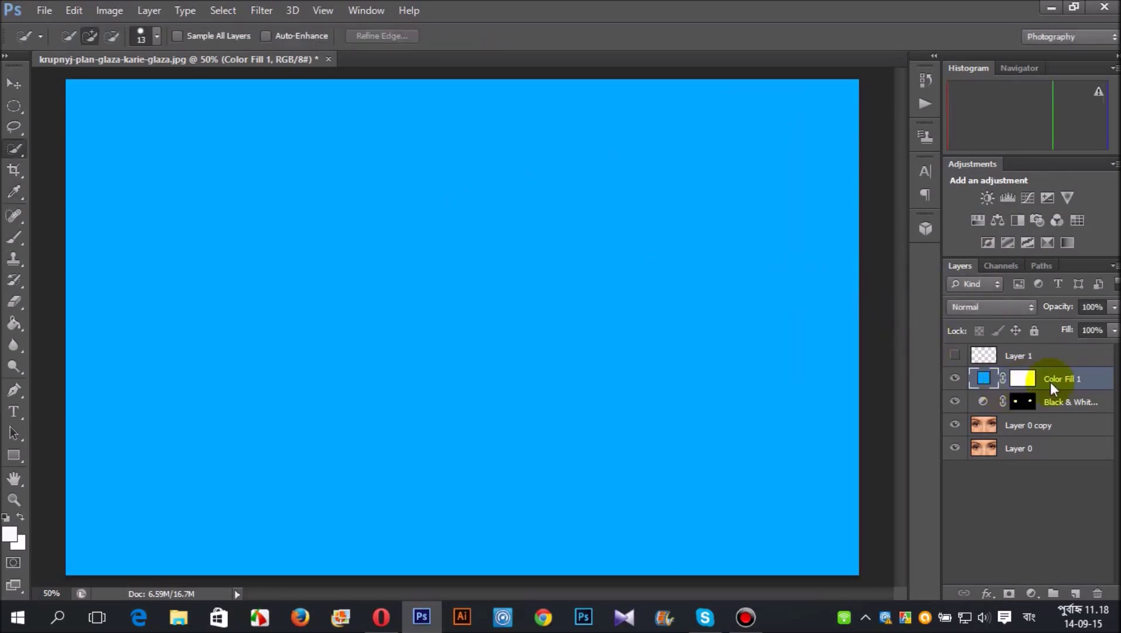
- Clip the blue fill layer to the Black & White layer and set its blend mode to Color
{"action": "right_click", "coordinate": [1051, 382]}
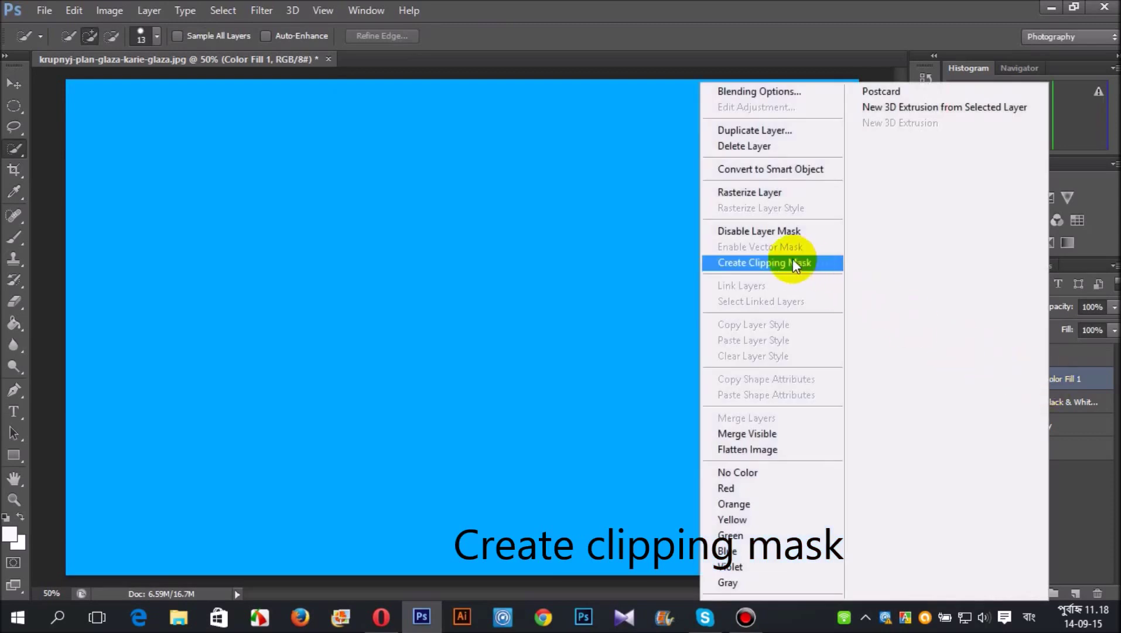
{"action": "left_click", "coordinate": [795, 264]}
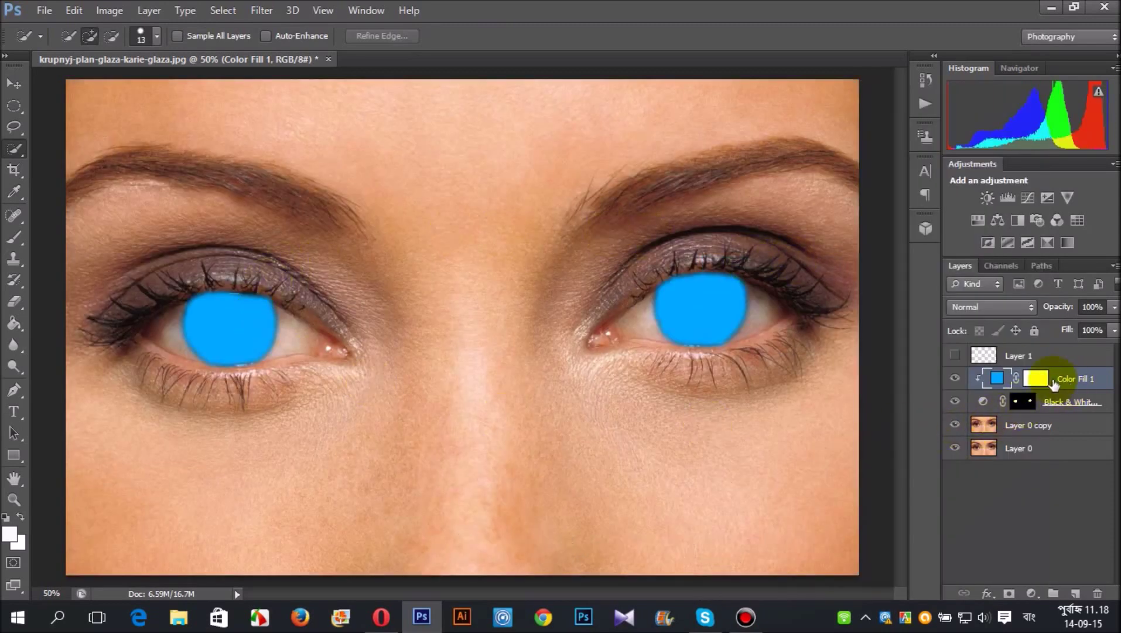
{"action": "left_click", "coordinate": [979, 308]}
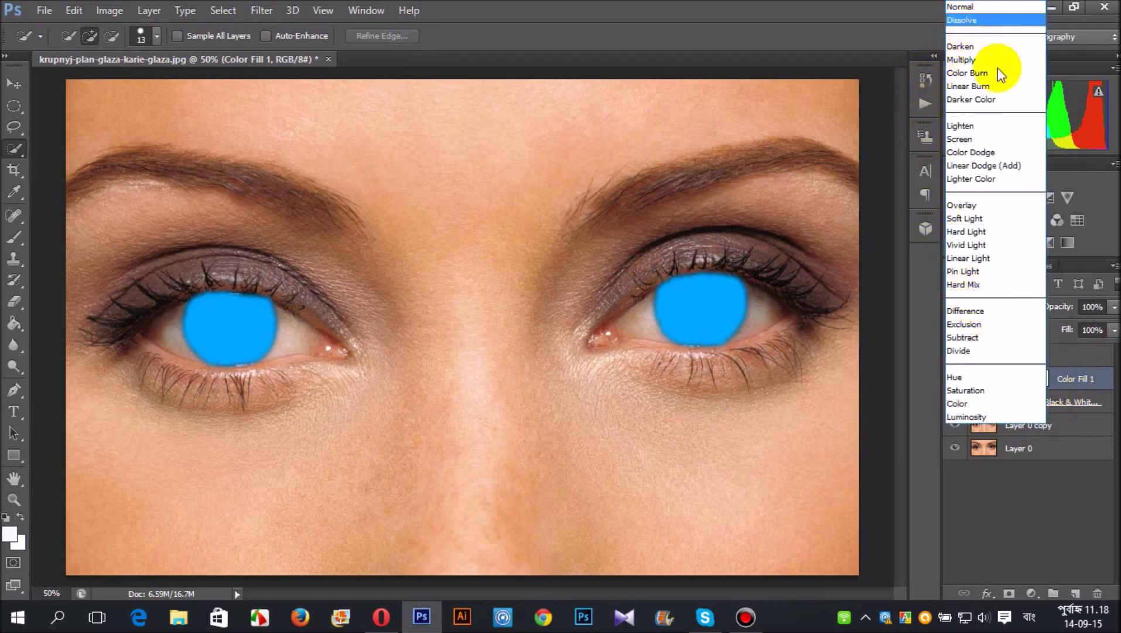
{"action": "left_click", "coordinate": [960, 402]}
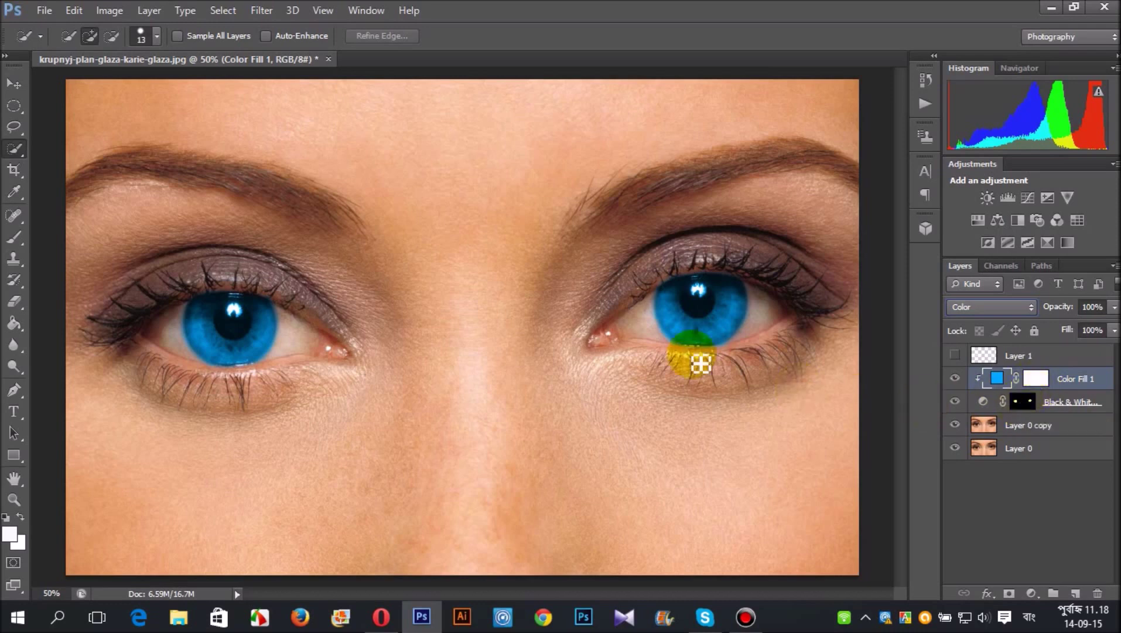
- Erase the excess blue around the upper edges of both irises on the color fill layer with the Eraser tool
{"action": "left_click", "coordinate": [15, 300]}
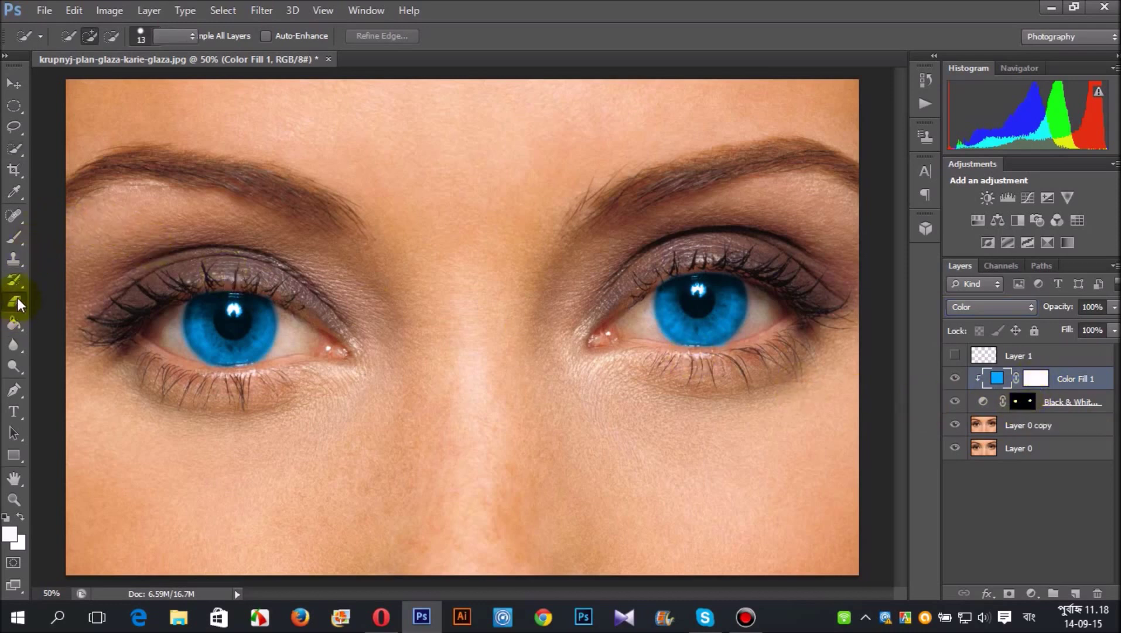
{"action": "left_click", "coordinate": [622, 293]}
{"action": "left_click", "coordinate": [527, 252]}
{"action": "left_click", "coordinate": [713, 282]}
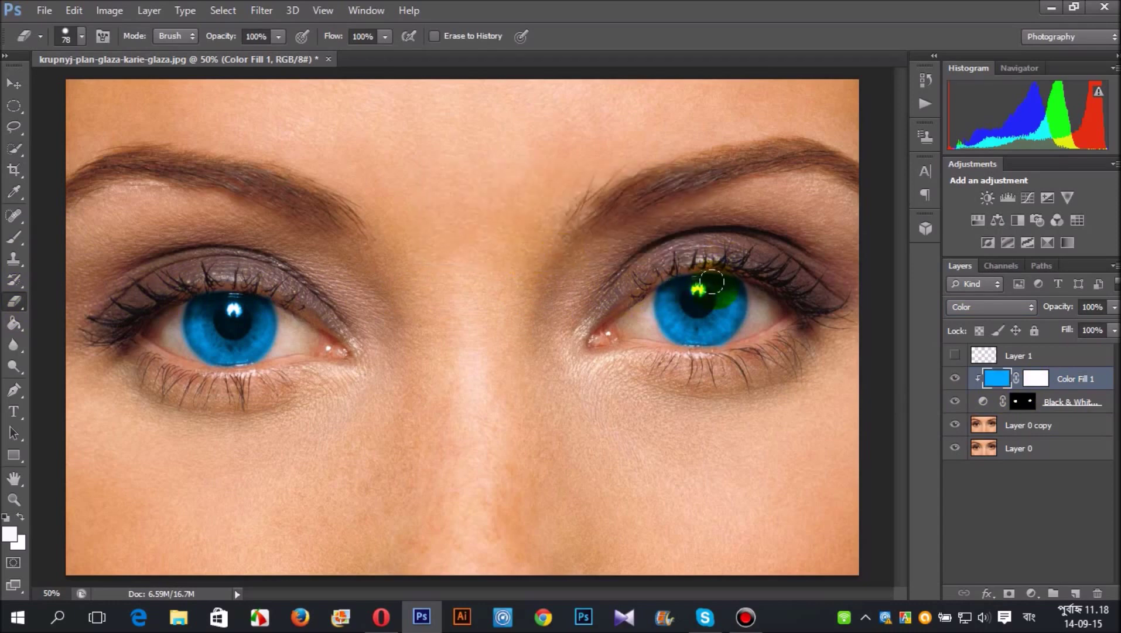
{"action": "scroll", "coordinate": [712, 283], "scroll_direction": "up", "scroll_amount": 6}
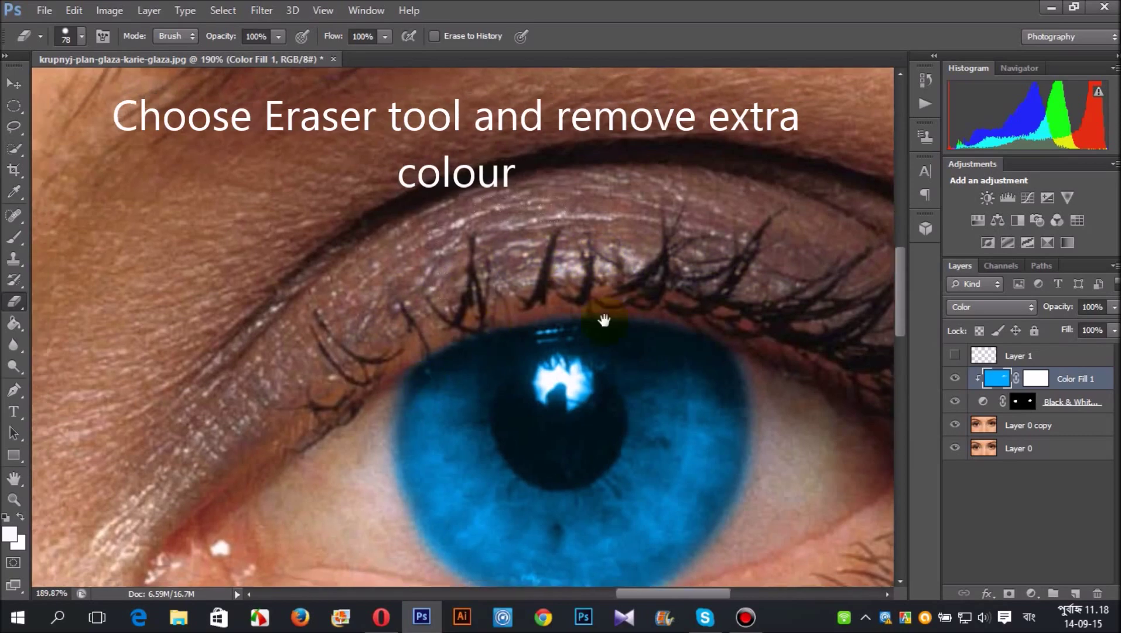
{"action": "left_click_drag", "start_coordinate": [606, 318], "coordinate": [184, 345]}
{"action": "mouse_move", "coordinate": [458, 347]}
{"action": "left_mouse_down"}
{"action": "mouse_move", "coordinate": [275, 299]}
{"action": "mouse_move", "coordinate": [390, 433]}
{"action": "left_mouse_up"}
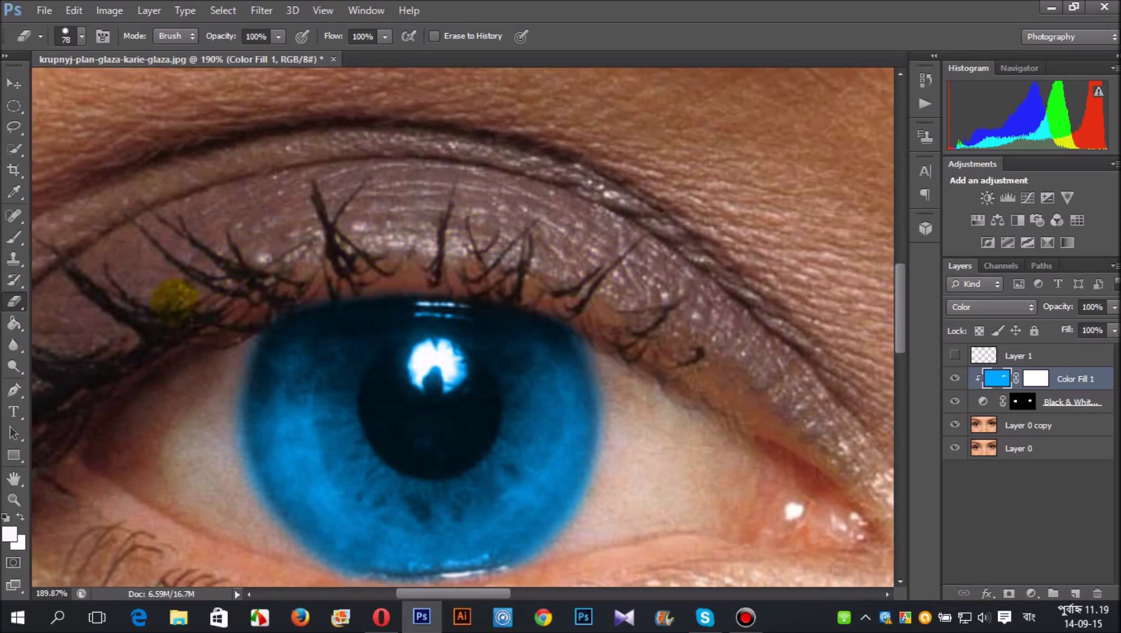
{"action": "scroll", "coordinate": [158, 290], "scroll_direction": "down", "scroll_amount": 8}
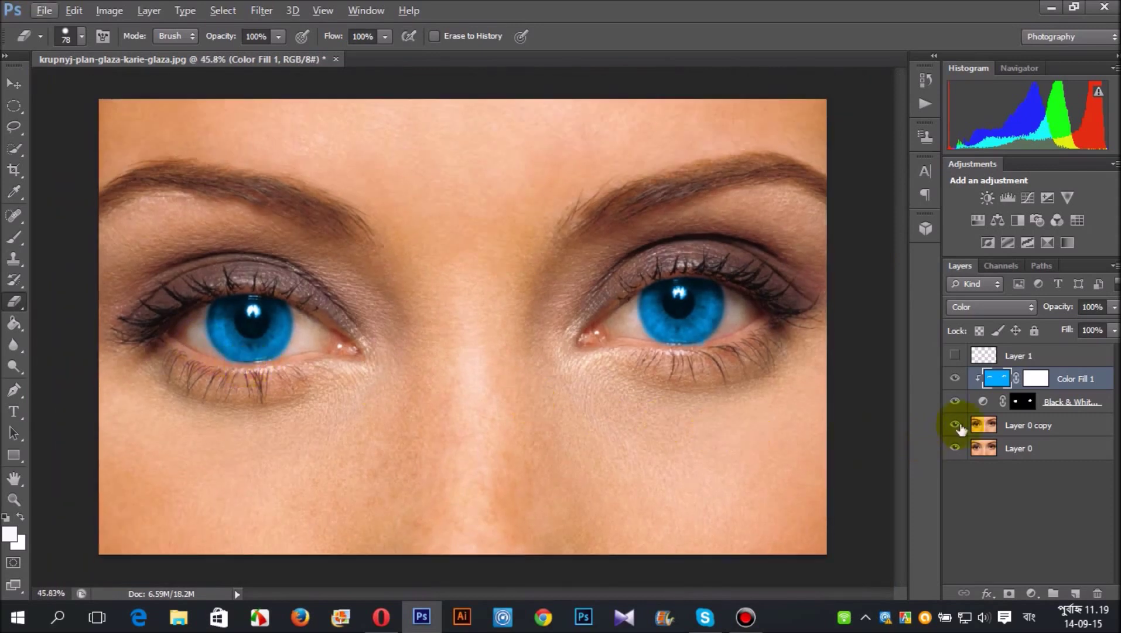
- Select Layer 0 copy and toggle Layer 1's visibility to compare the eyes with and without it, leaving it hidden
{"action": "left_click", "coordinate": [996, 425]}
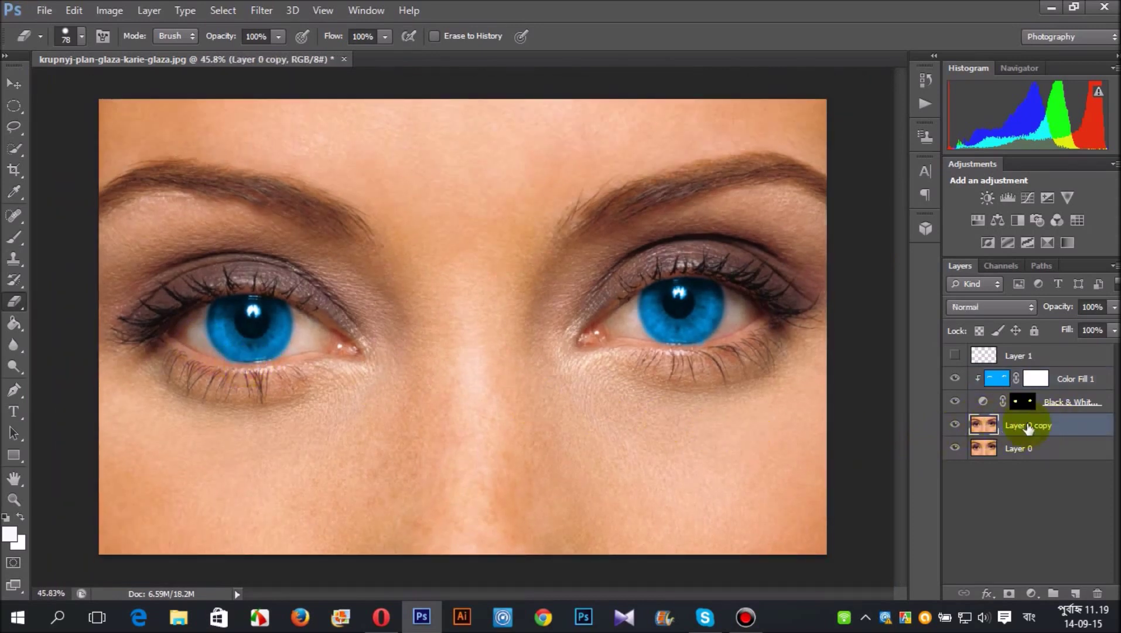
{"action": "left_click", "coordinate": [953, 355]}
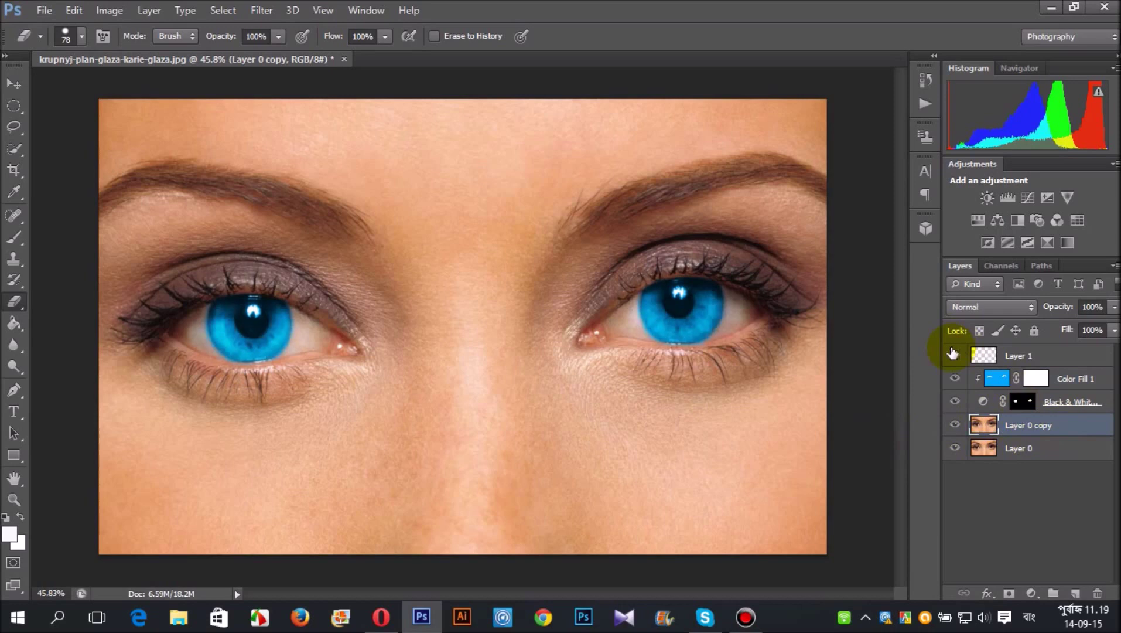
{"action": "left_click", "coordinate": [953, 354]}
{"action": "left_click", "coordinate": [953, 354]}
{"action": "left_click", "coordinate": [953, 354]}
{"action": "left_click", "coordinate": [953, 354]}
{"action": "left_click", "coordinate": [953, 354]}
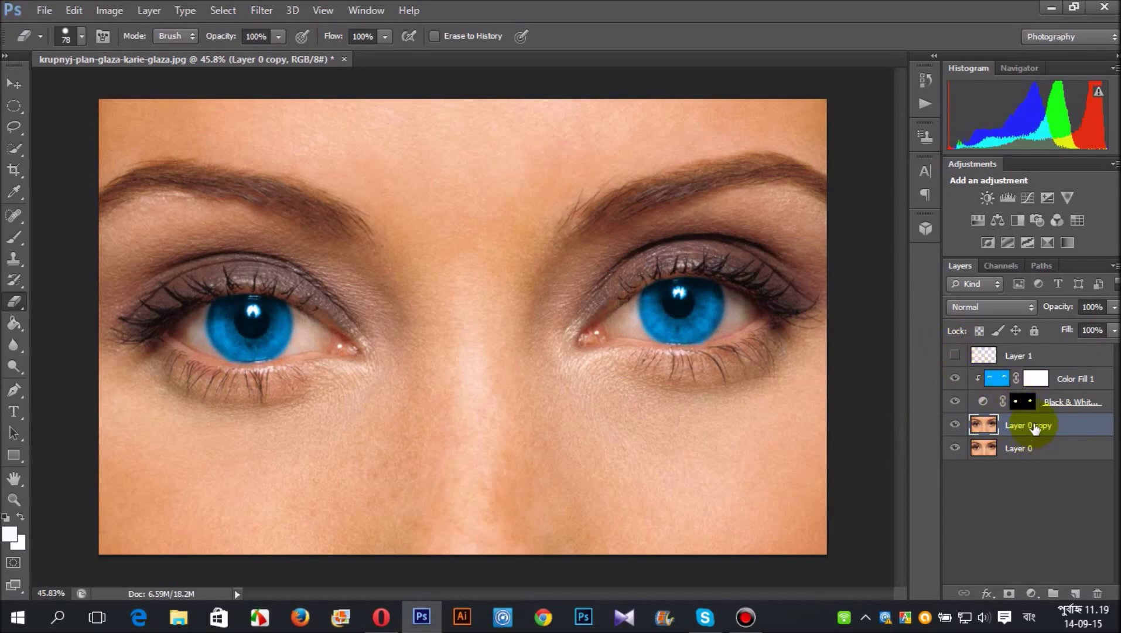
- Brighten the white of the photo's left eye on Layer 0 copy with the Dodge tool at 40% exposure
{"action": "left_click", "coordinate": [351, 382]}
{"action": "left_click", "coordinate": [4, 296]}
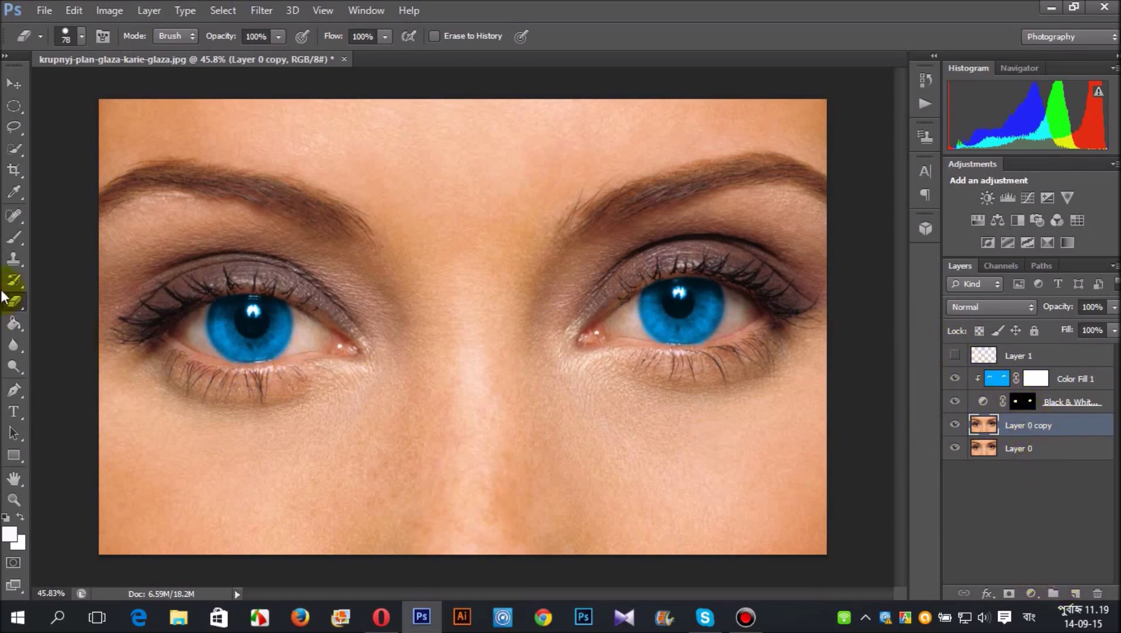
{"action": "left_click", "coordinate": [24, 361]}
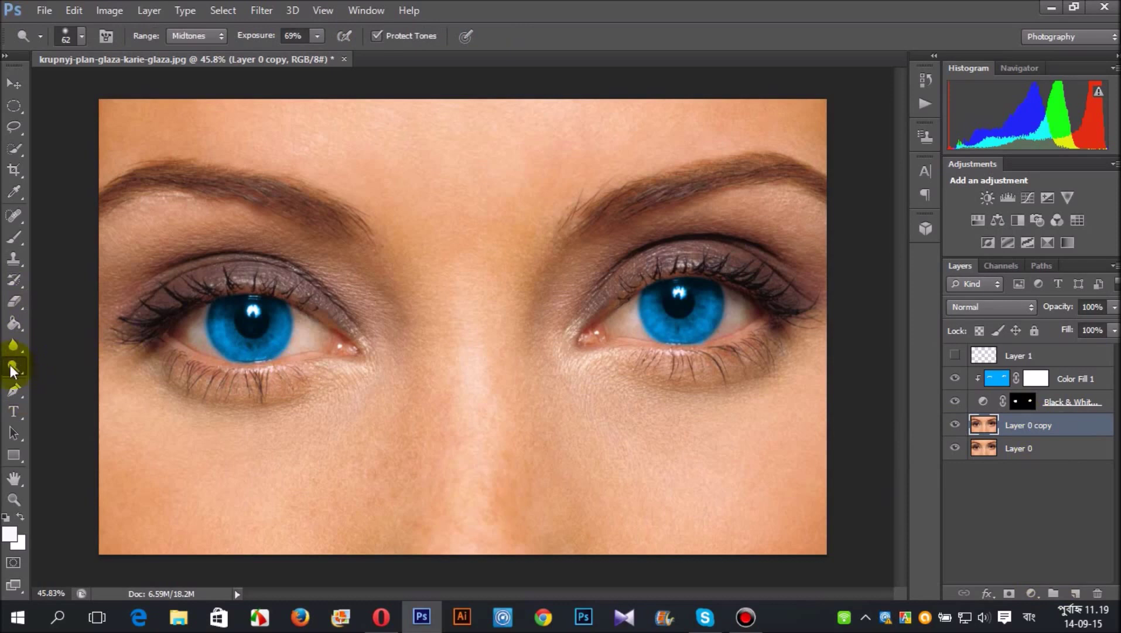
{"action": "left_click", "coordinate": [286, 36]}
{"action": "type", "text": "40"}
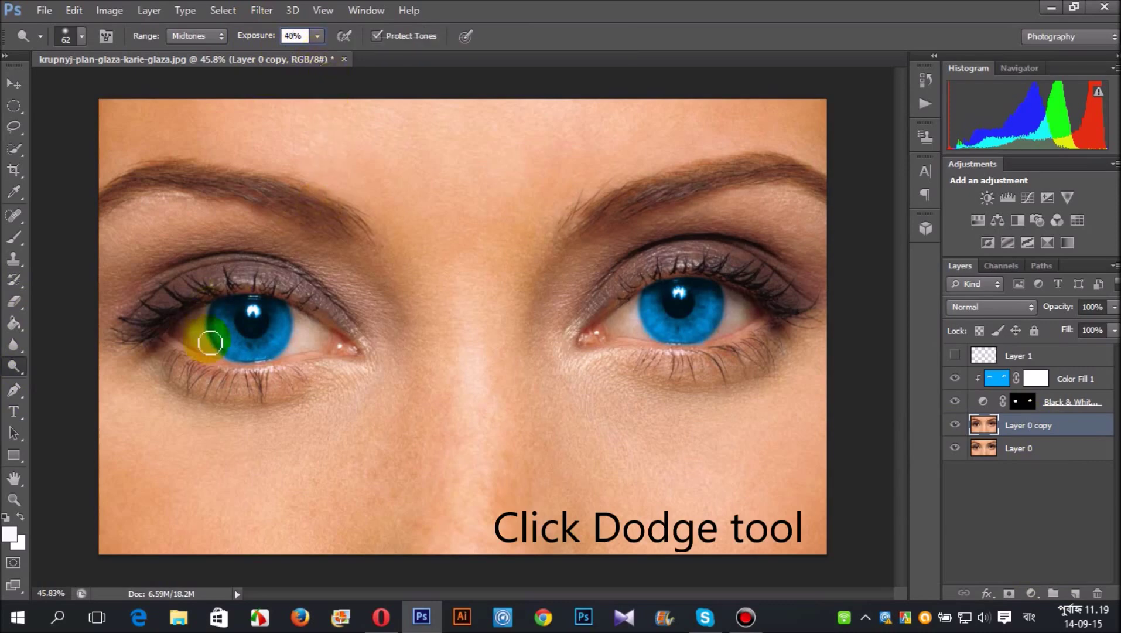
{"action": "scroll", "coordinate": [197, 335], "scroll_direction": "up", "scroll_amount": 5}
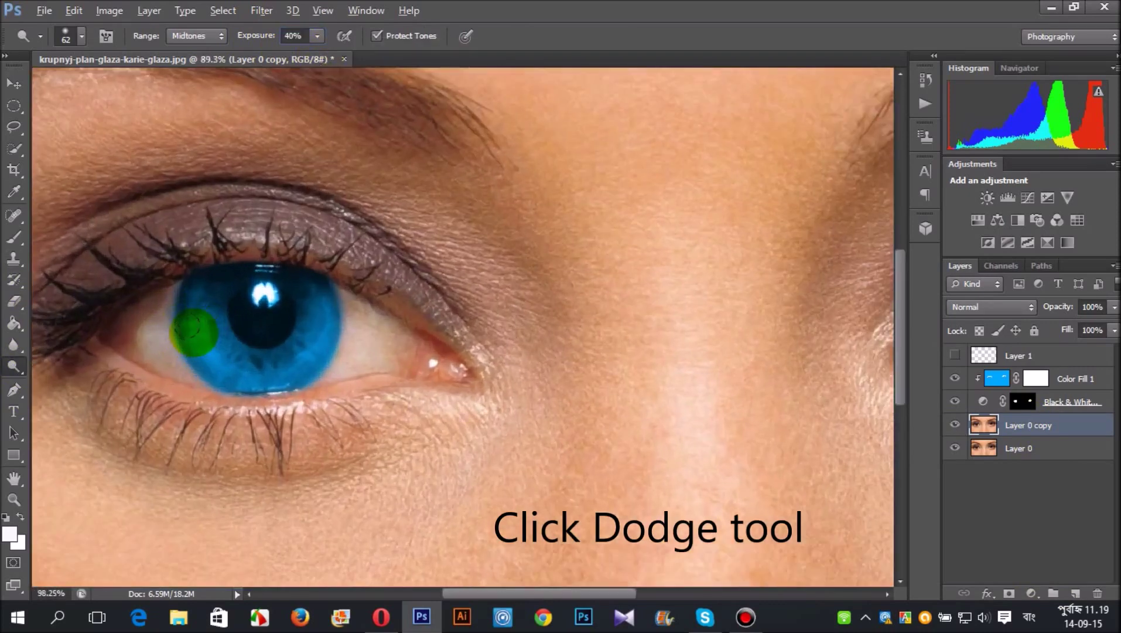
{"action": "left_click_drag", "start_coordinate": [194, 332], "coordinate": [170, 320]}
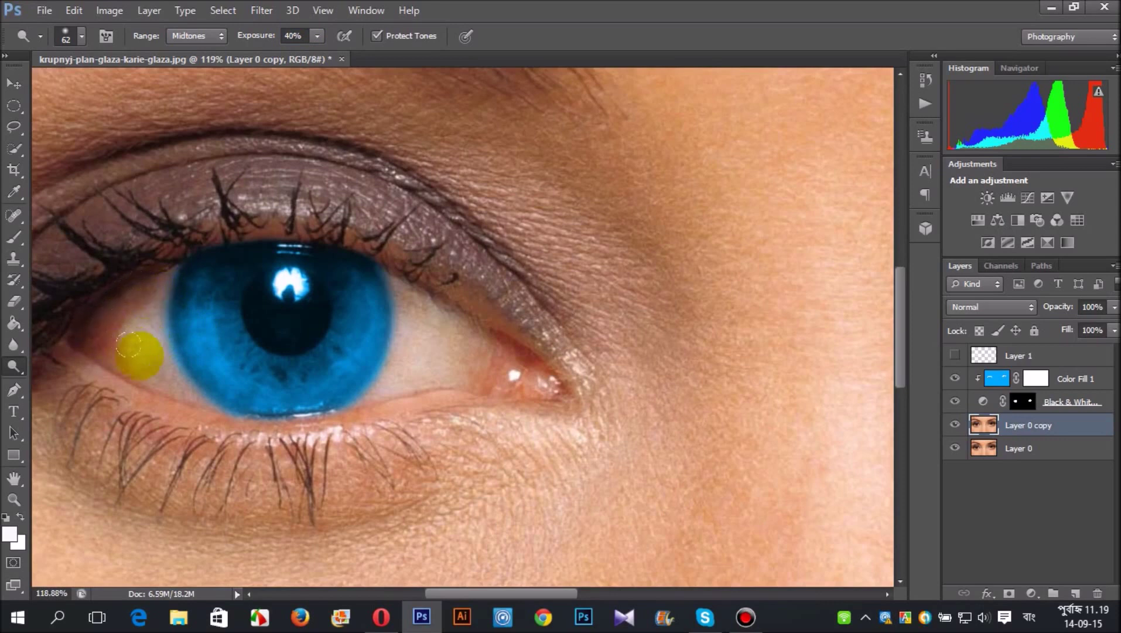
{"action": "left_click_drag", "start_coordinate": [158, 370], "coordinate": [246, 372]}
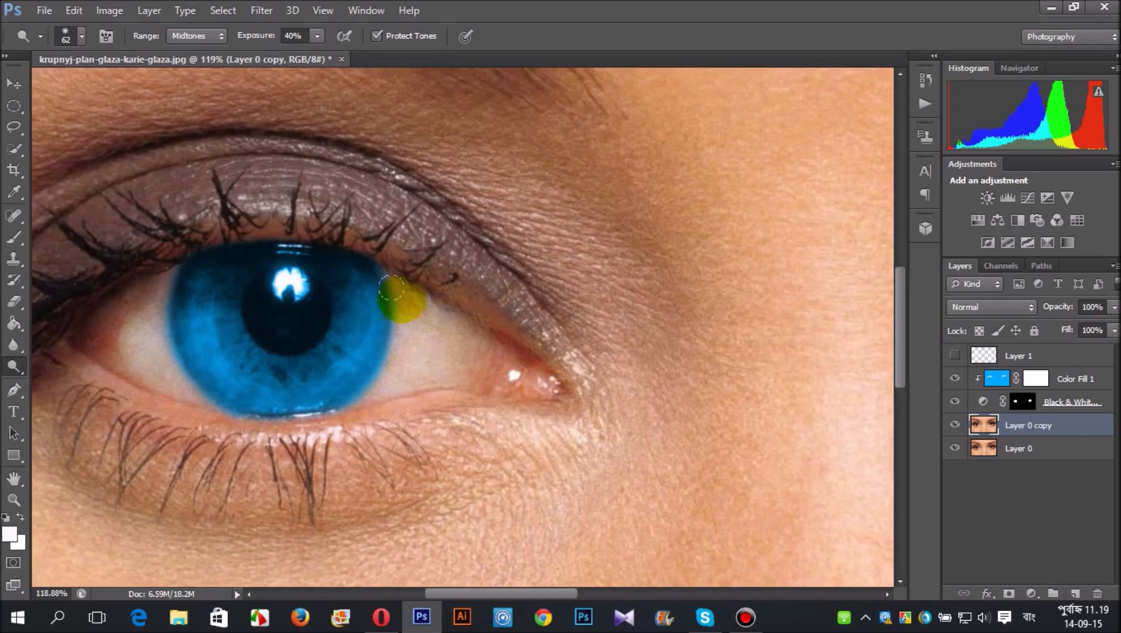
{"action": "left_click_drag", "start_coordinate": [400, 310], "coordinate": [396, 315]}
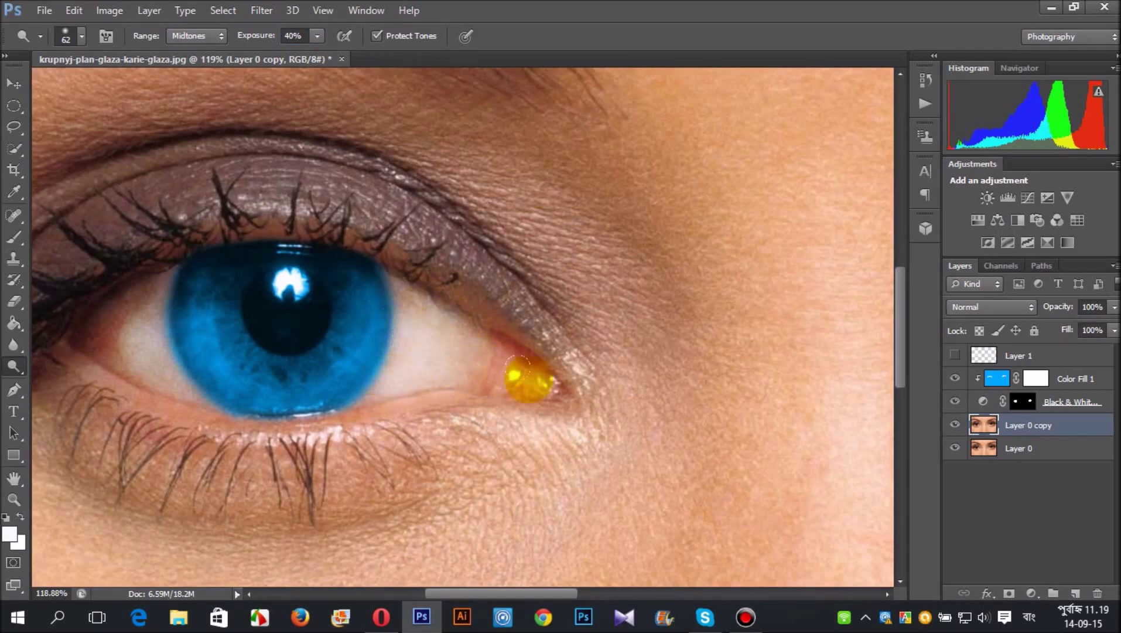
{"action": "scroll", "coordinate": [441, 363], "scroll_direction": "down", "scroll_amount": 5}
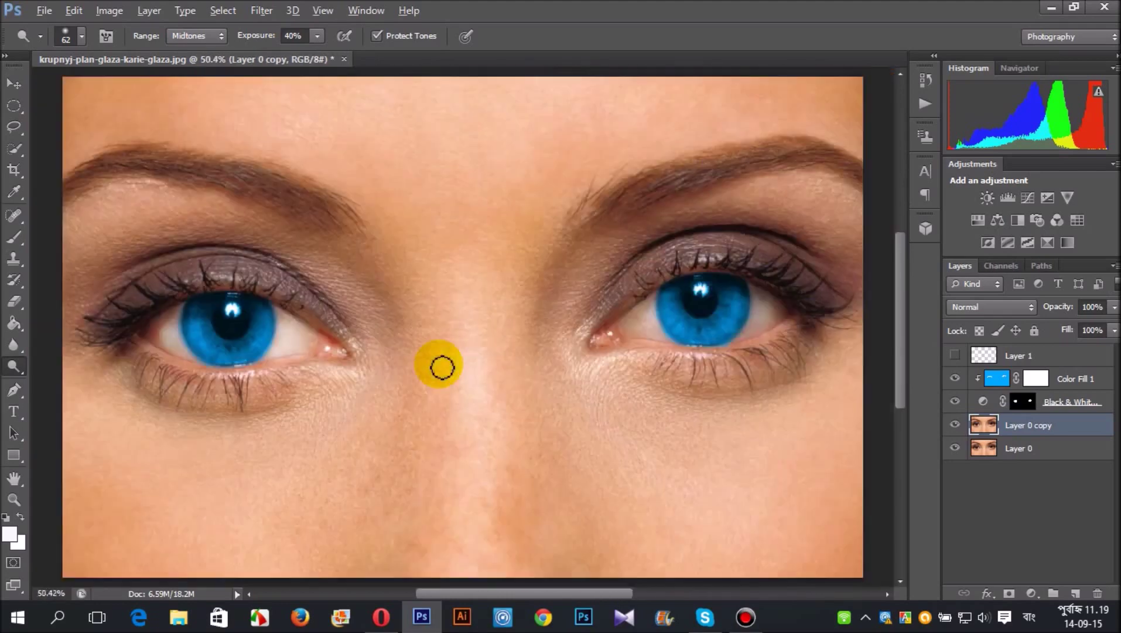
- Brighten the white of the photo's right eye on Layer 0 copy with the Dodge tool
{"action": "left_click", "coordinate": [657, 328]}
{"action": "scroll", "coordinate": [641, 310], "scroll_direction": "up", "scroll_amount": 5}
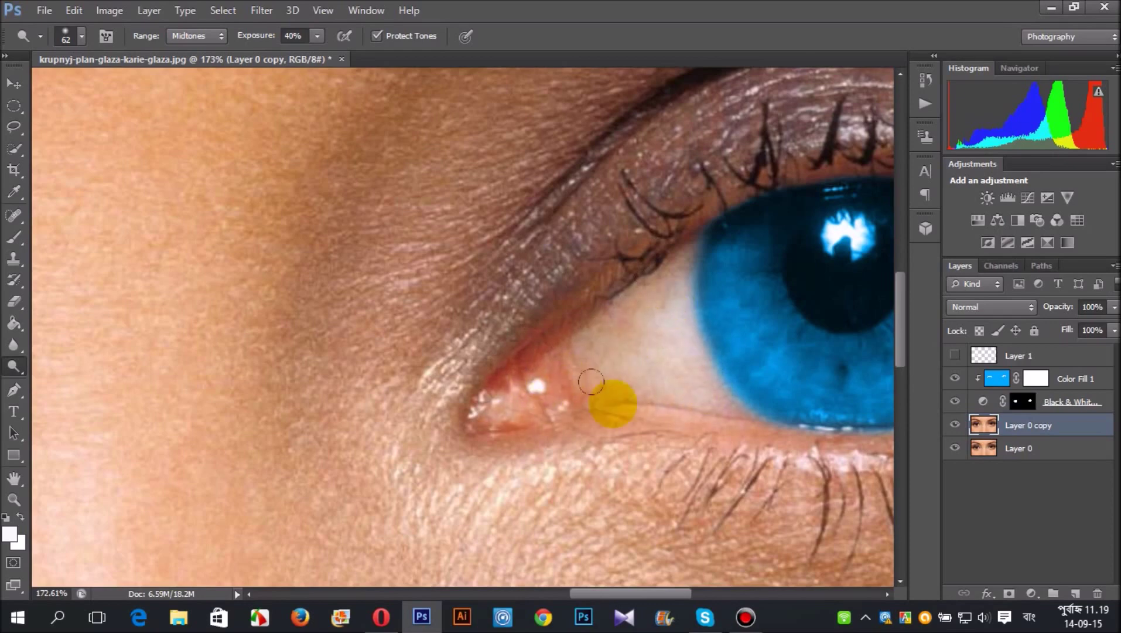
{"action": "scroll", "coordinate": [690, 387], "scroll_direction": "right", "scroll_amount": 7}
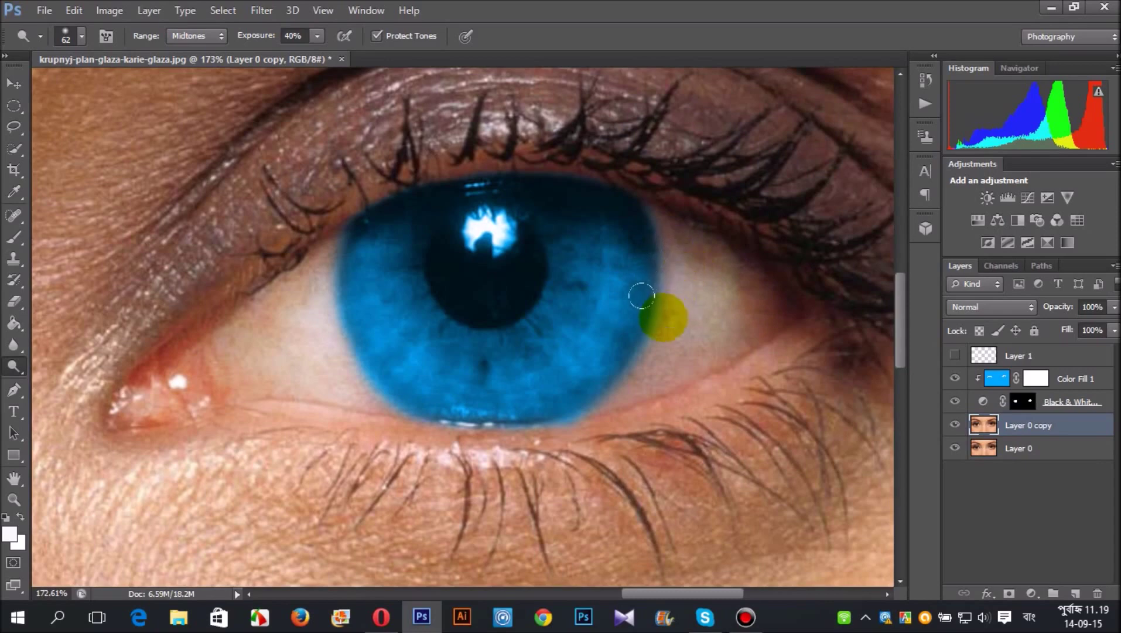
{"action": "left_click", "coordinate": [571, 371]}
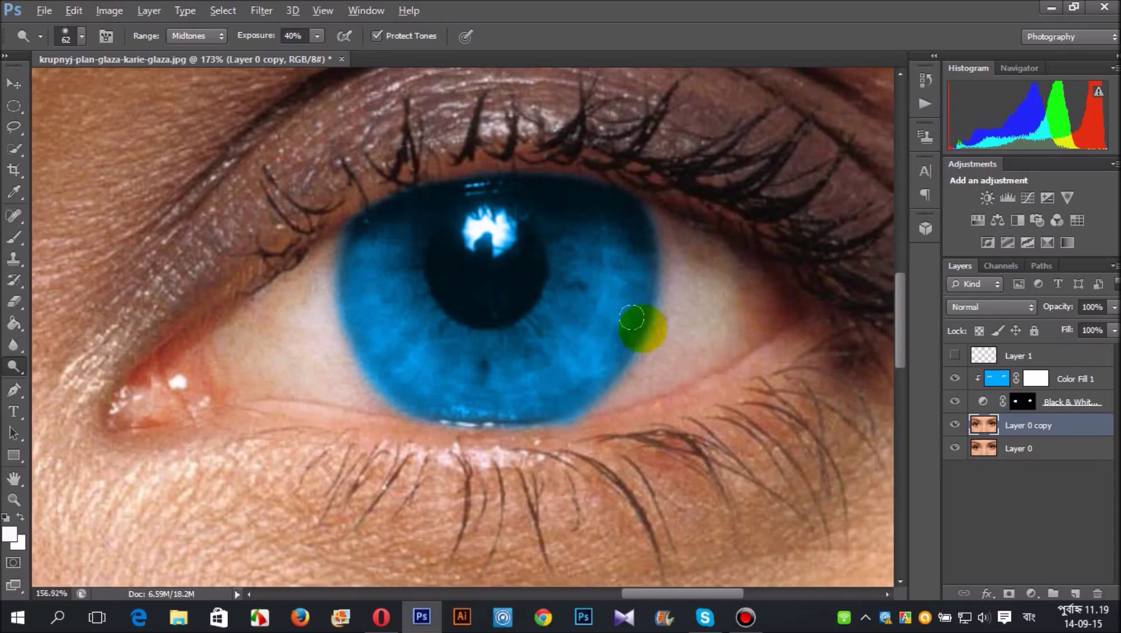
{"action": "scroll", "coordinate": [639, 324], "scroll_direction": "down", "scroll_amount": 5}
{"action": "scroll", "coordinate": [642, 327], "scroll_direction": "down", "scroll_amount": 3}
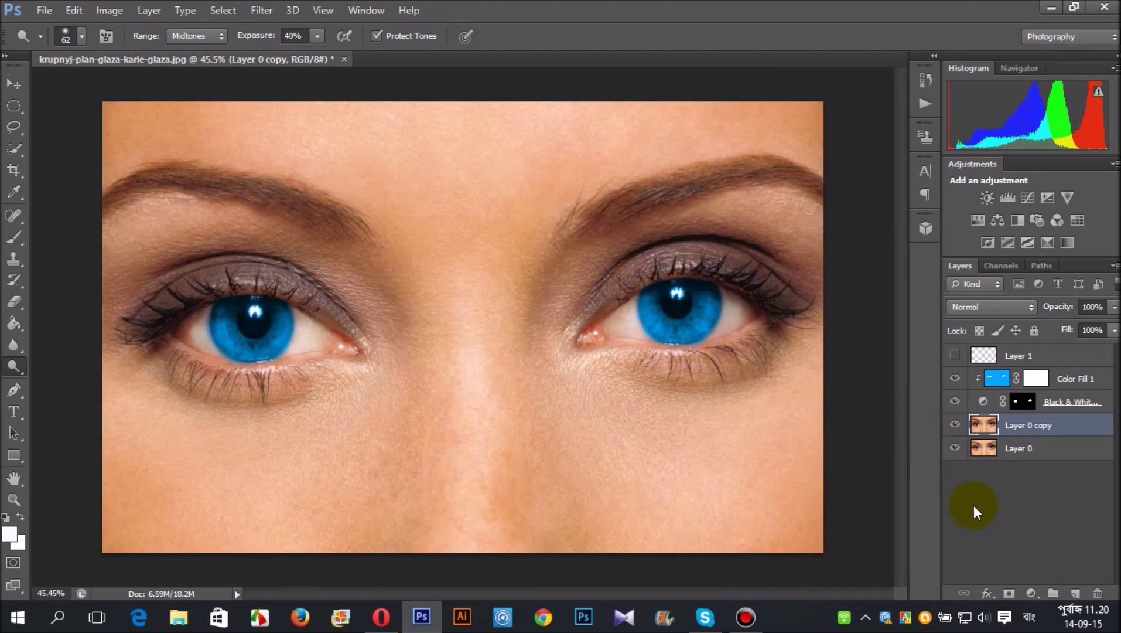
- Toggle the visibility of the retouching layers above the original photo to compare the eyes before and after
{"action": "scroll", "coordinate": [363, 320], "scroll_direction": "up", "scroll_amount": 1}
{"action": "scroll", "coordinate": [363, 321], "scroll_direction": "down", "scroll_amount": 1}
{"action": "scroll", "coordinate": [363, 324], "scroll_direction": "down", "scroll_amount": 2}
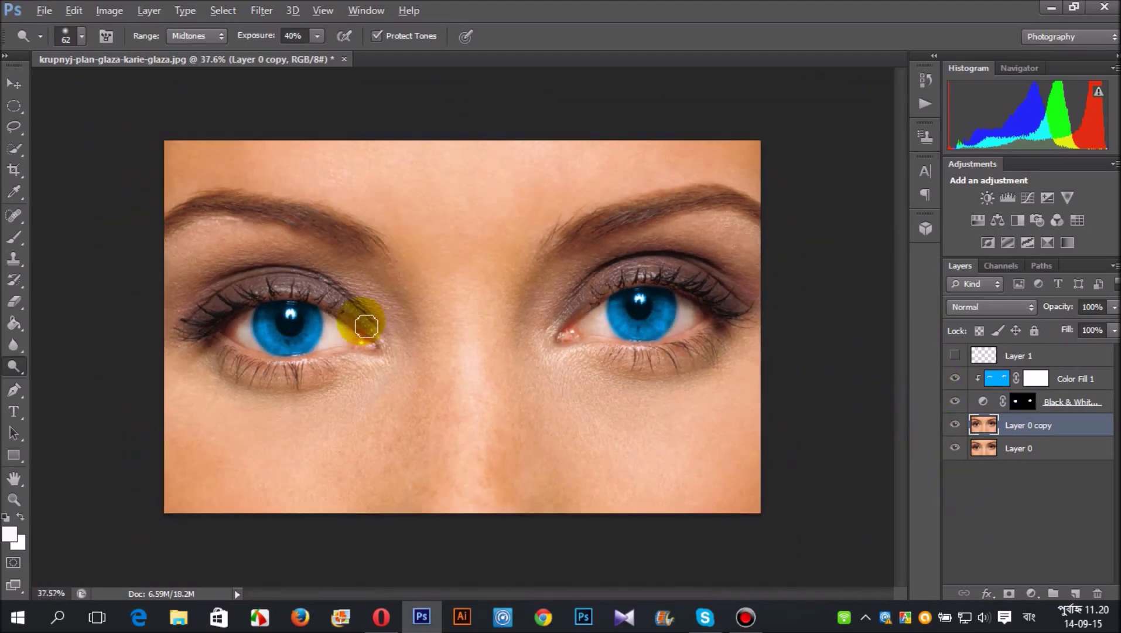
{"action": "left_click", "coordinate": [956, 424]}
{"action": "left_click", "coordinate": [956, 425]}
{"action": "left_click", "coordinate": [956, 425]}
{"action": "left_click", "coordinate": [957, 424]}
{"action": "left_click", "coordinate": [957, 425]}
{"action": "left_click", "coordinate": [957, 425]}
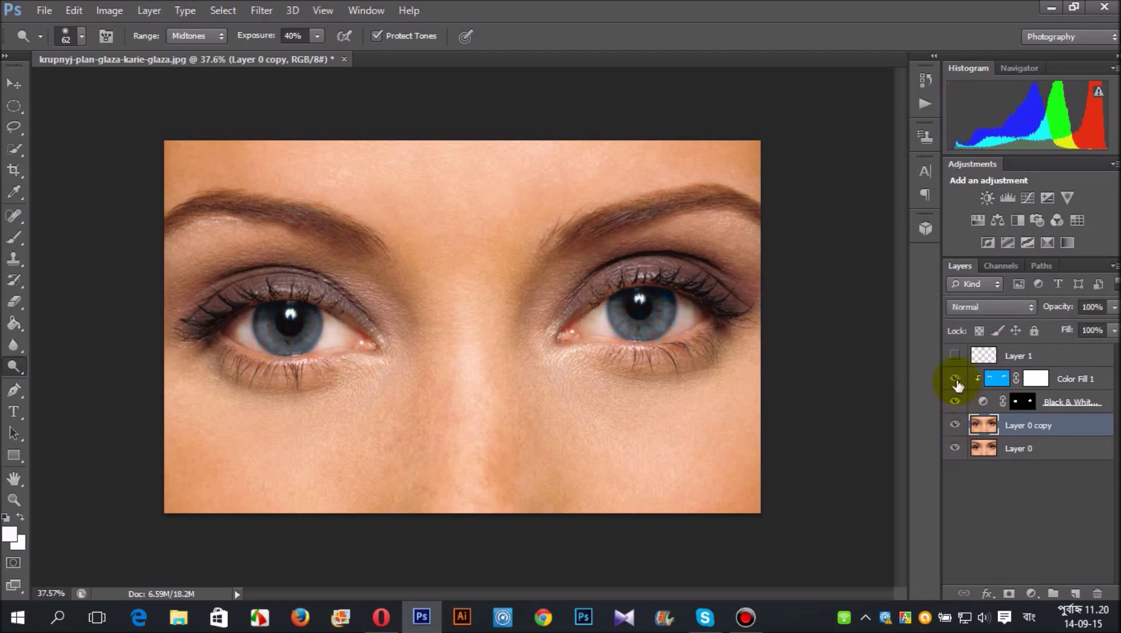
- Show the painted Layer 1 again over the recolored eyes
{"action": "left_click", "coordinate": [955, 356]}
{"action": "left_click", "coordinate": [955, 356]}
{"action": "left_click", "coordinate": [954, 356]}
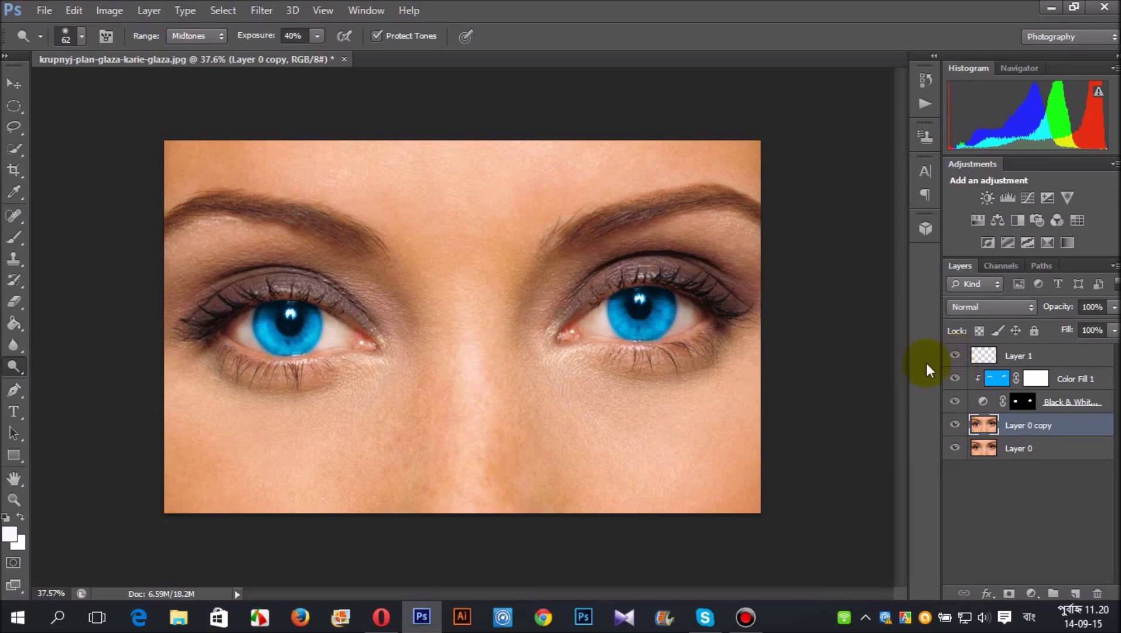
{"action": "scroll", "coordinate": [676, 335], "scroll_direction": "down", "scroll_amount": 4}
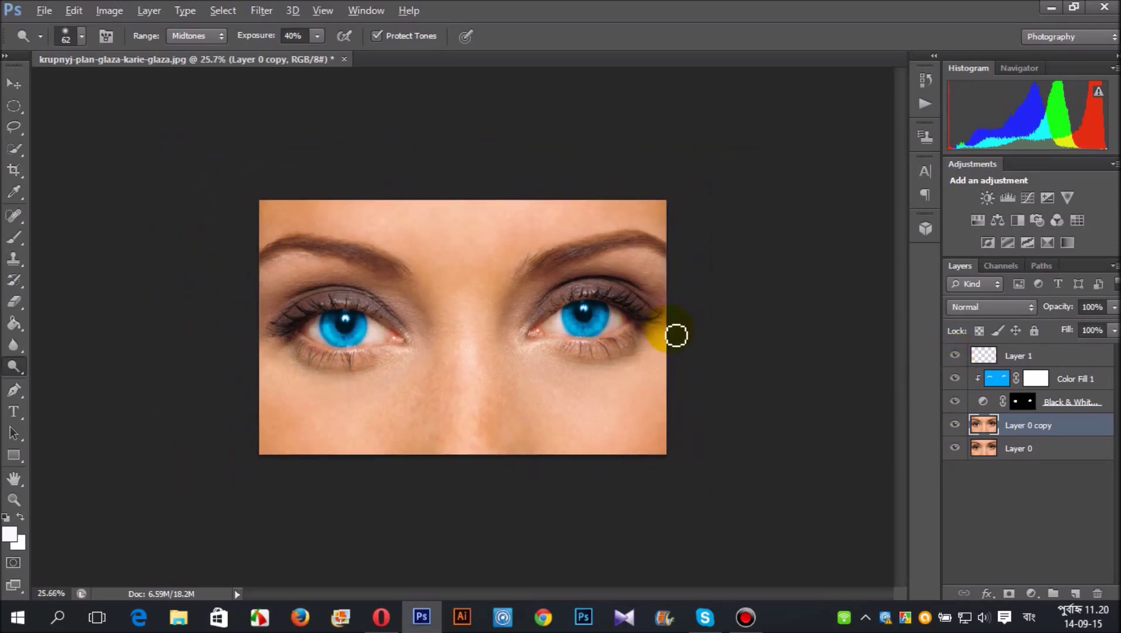
- Flatten all the layers into a single image and unlock the flattened background as a regular layer
{"action": "scroll", "coordinate": [676, 335], "scroll_direction": "up", "scroll_amount": 5}
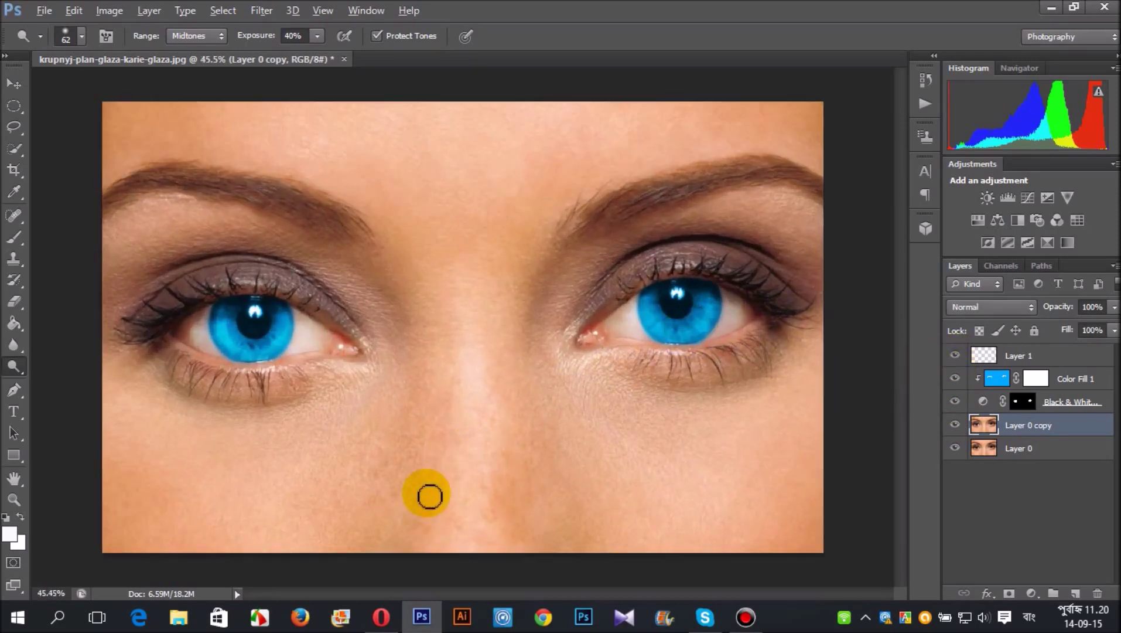
{"action": "scroll", "coordinate": [430, 496], "scroll_direction": "down", "scroll_amount": 1}
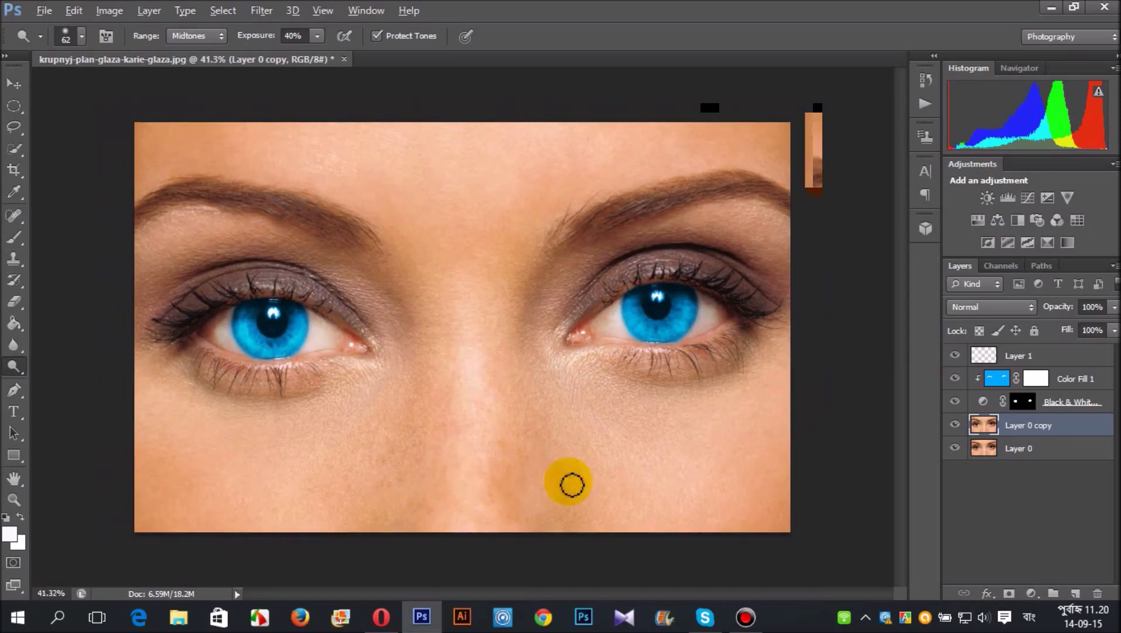
{"action": "right_click", "coordinate": [1049, 432]}
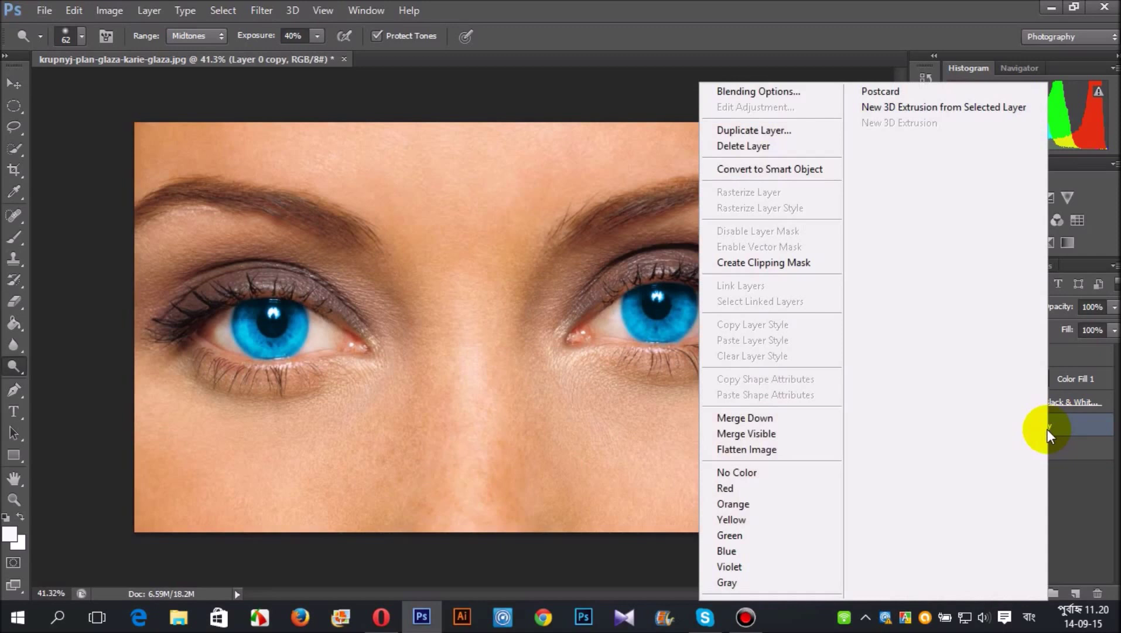
{"action": "left_click", "coordinate": [723, 449]}
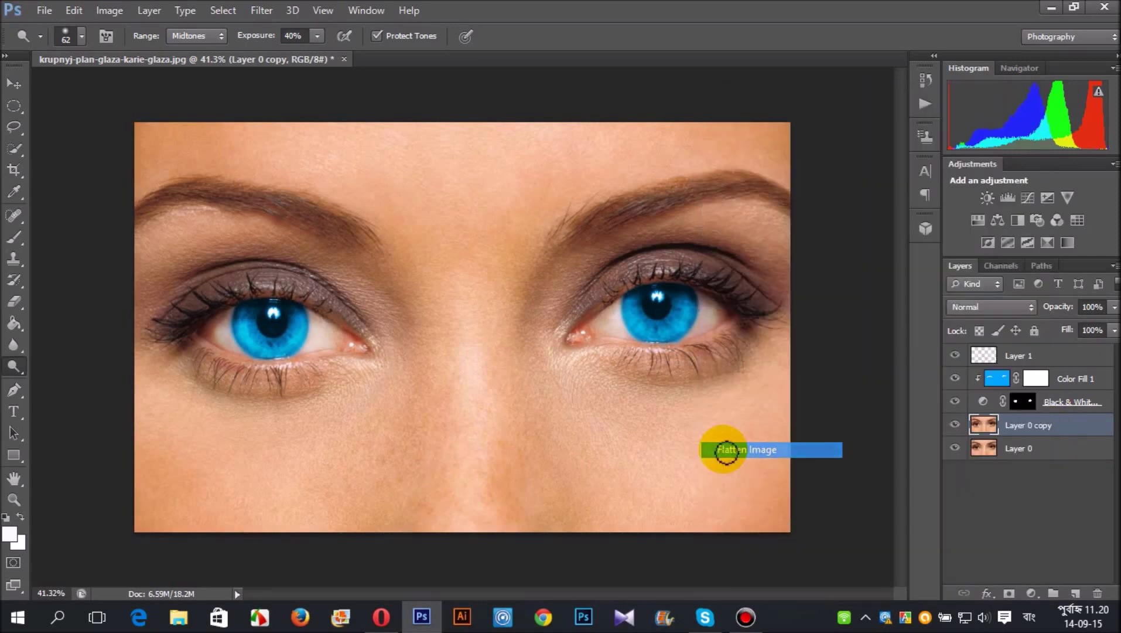
{"action": "left_click_drag", "start_coordinate": [1095, 357], "coordinate": [1097, 593]}
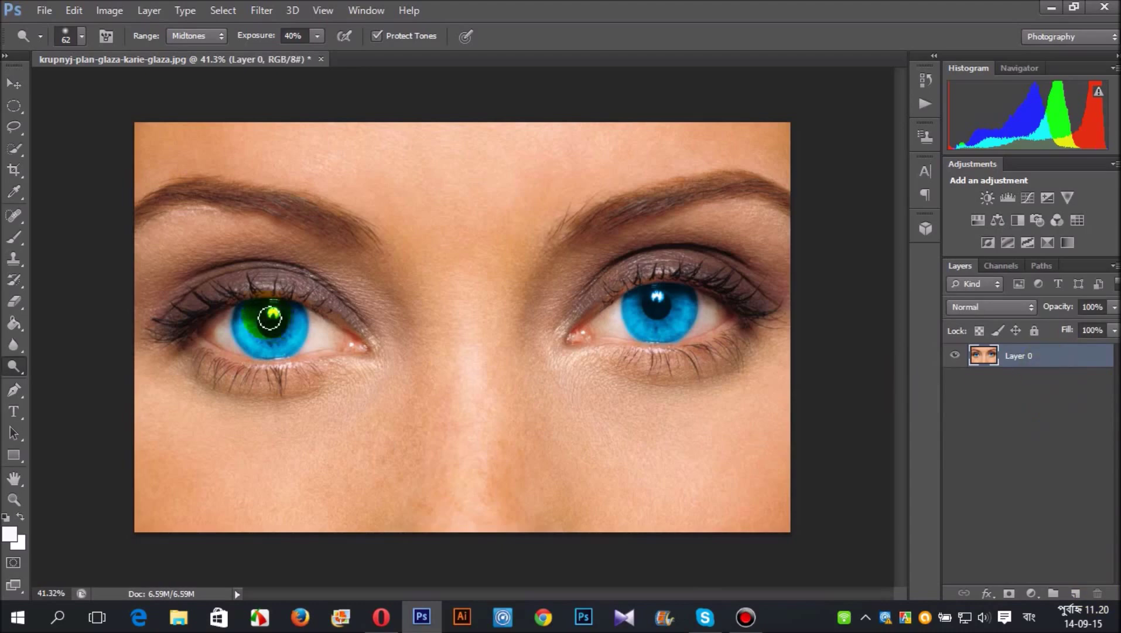
{"action": "scroll", "coordinate": [351, 327], "scroll_direction": "up", "scroll_amount": 1}
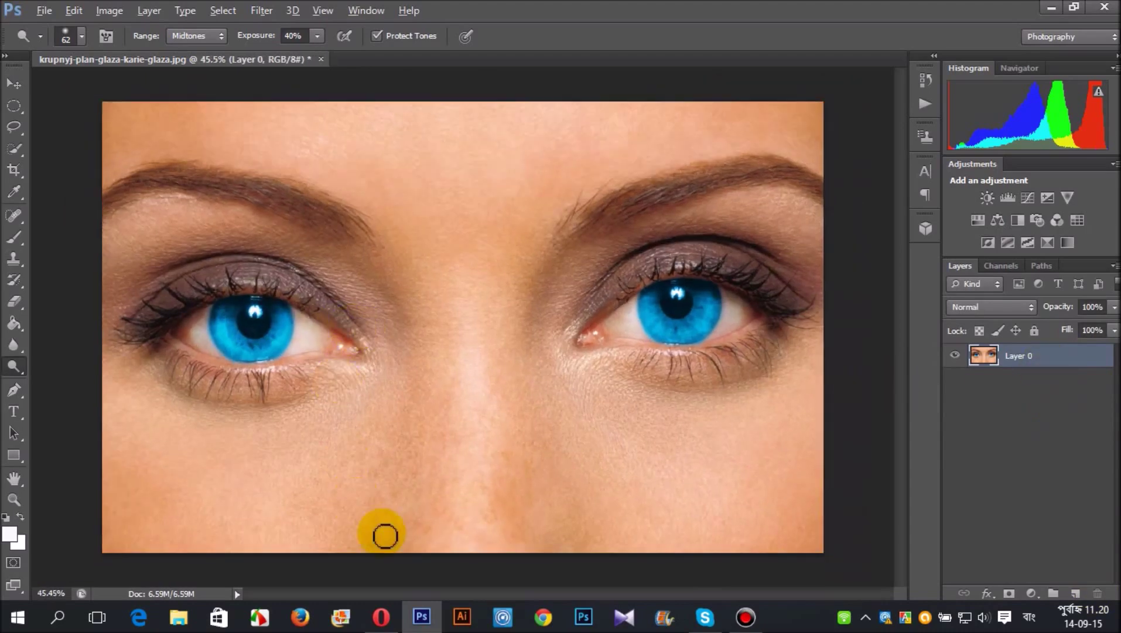
{"action": "scroll", "coordinate": [380, 533], "scroll_direction": "up", "scroll_amount": 1}
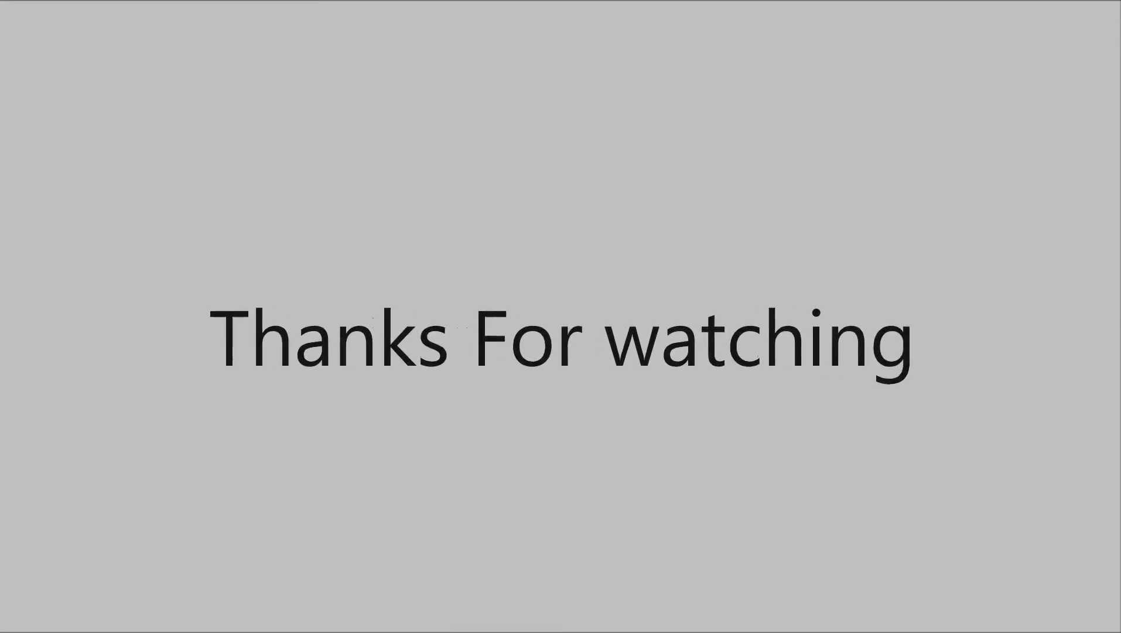